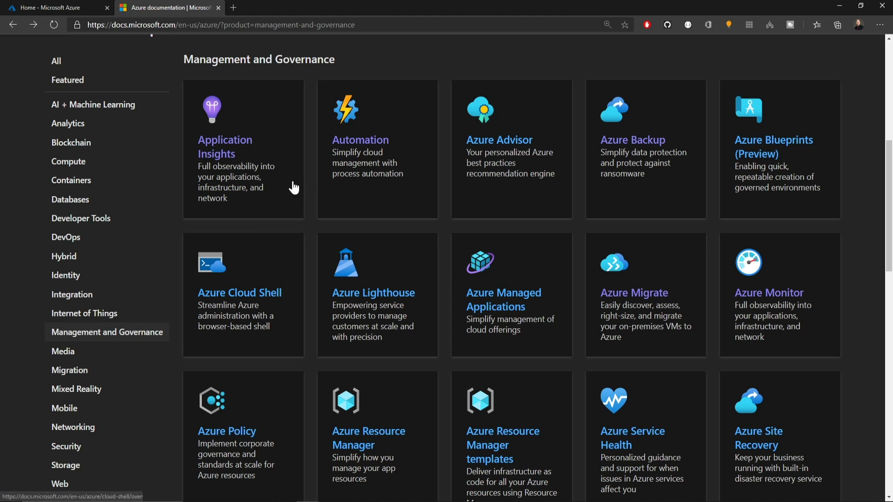
Open the Azure Automation documentation on Start/Stop VMs during off-hours and read its Prerequisites and Permissions sections
click(359, 140)
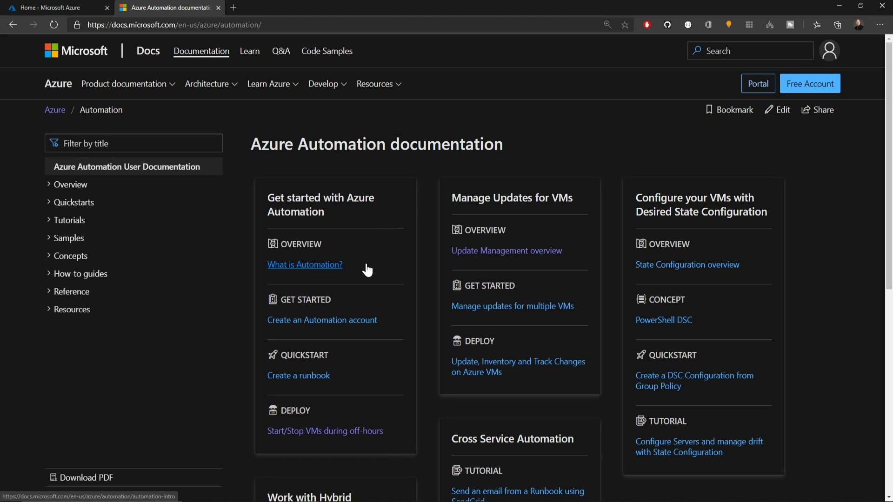
click(325, 432)
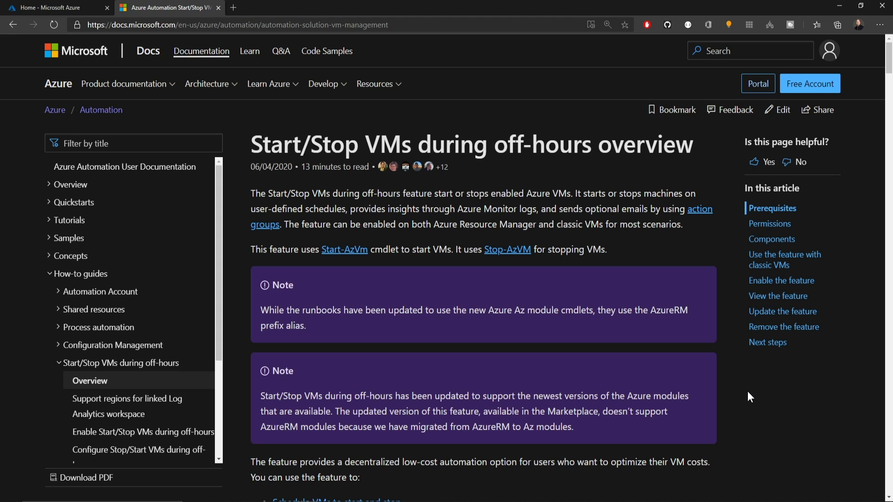
click(786, 209)
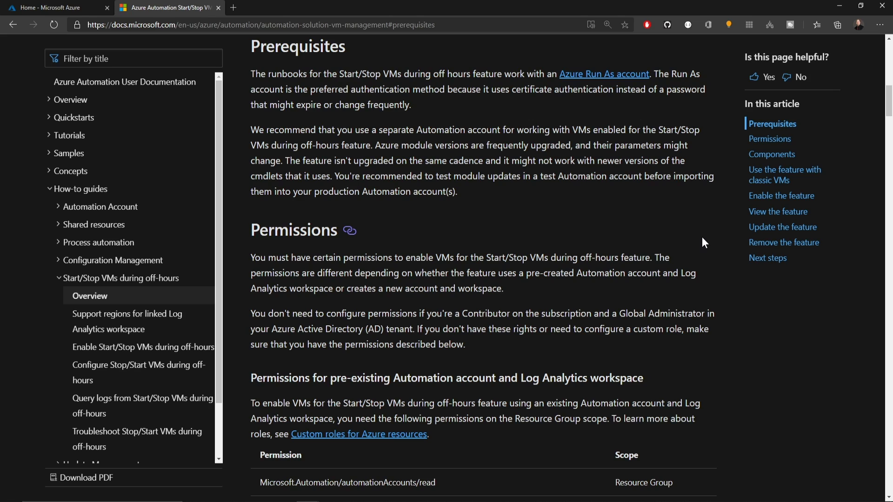
click(770, 139)
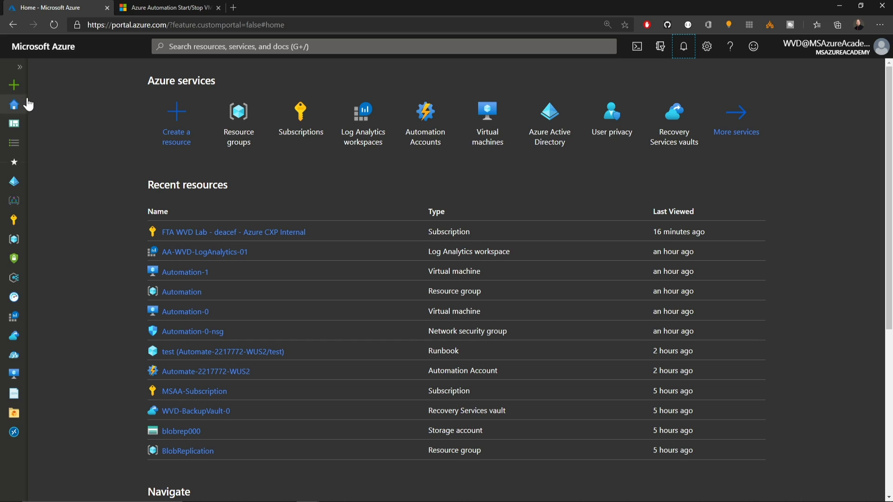
Browse the Azure Marketplace's IT & Management Tools category for new resources, filtered to the publisher Microsoft
click(14, 86)
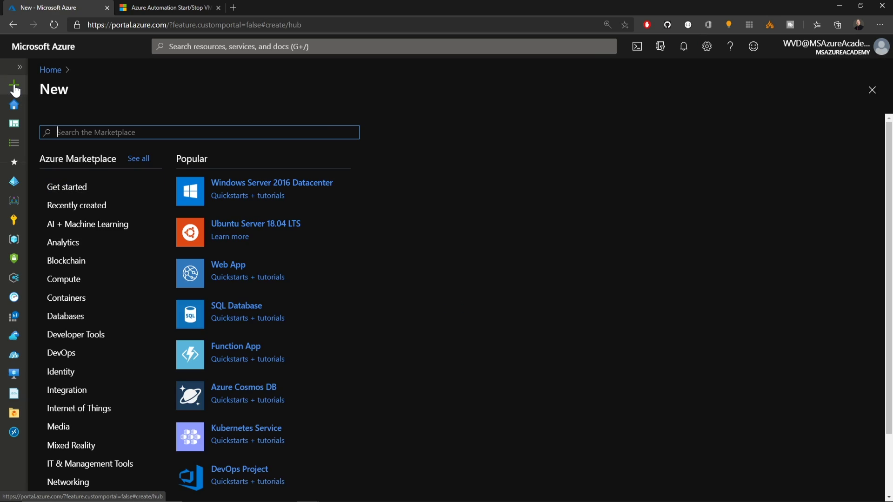
click(111, 464)
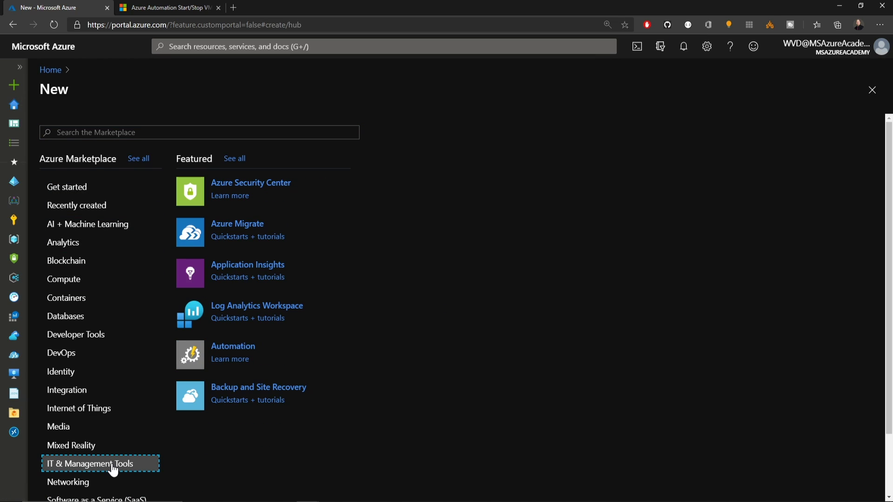
click(238, 161)
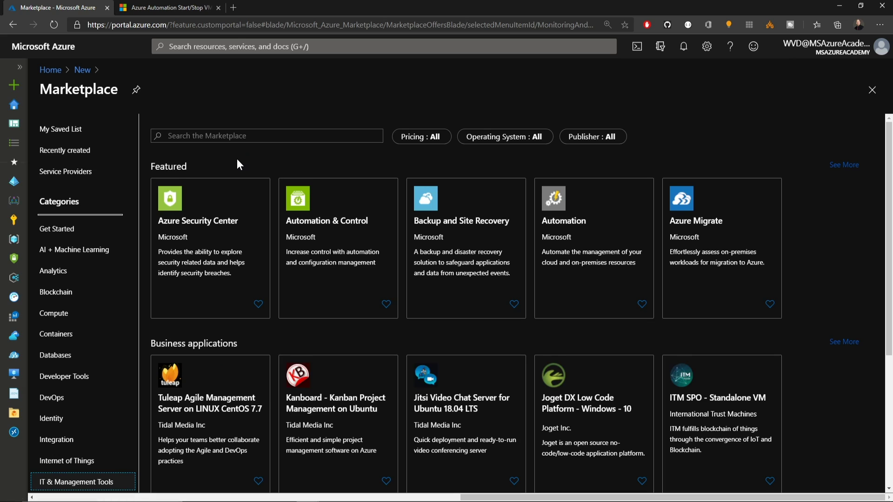
click(651, 137)
click(623, 176)
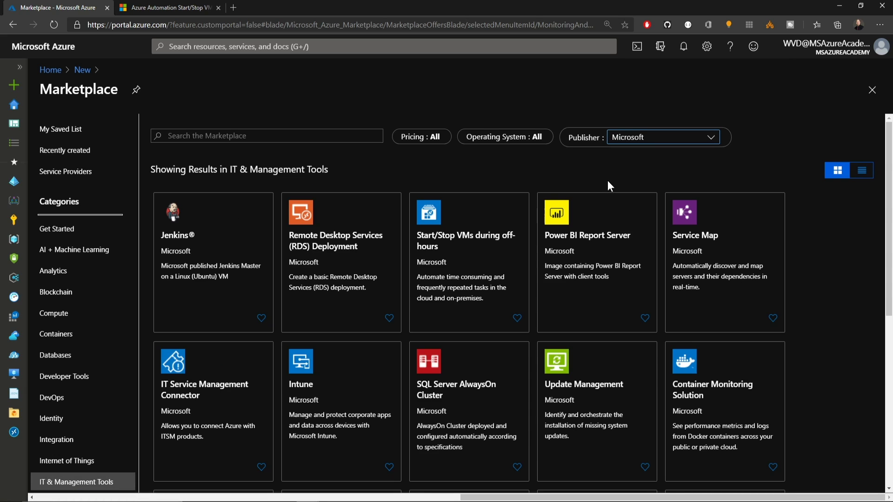
Open the Start/Stop VMs during off-hours offer, view its plans, and start creating the solution
click(450, 243)
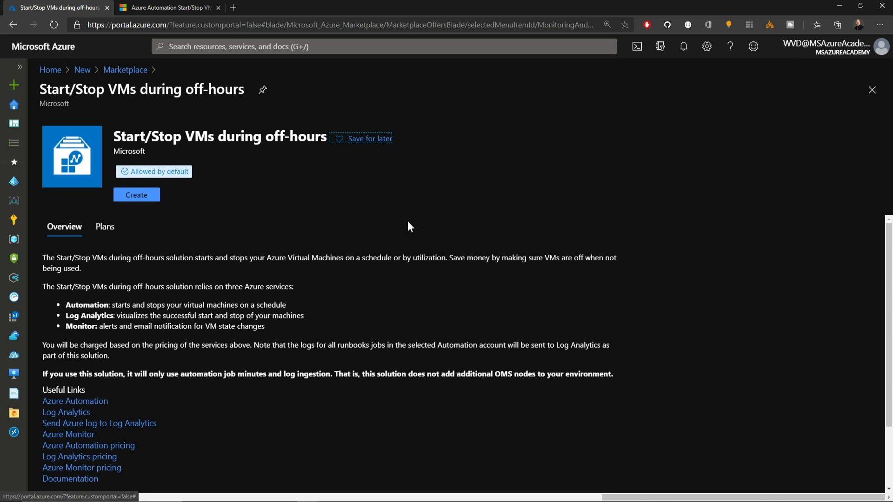
click(105, 228)
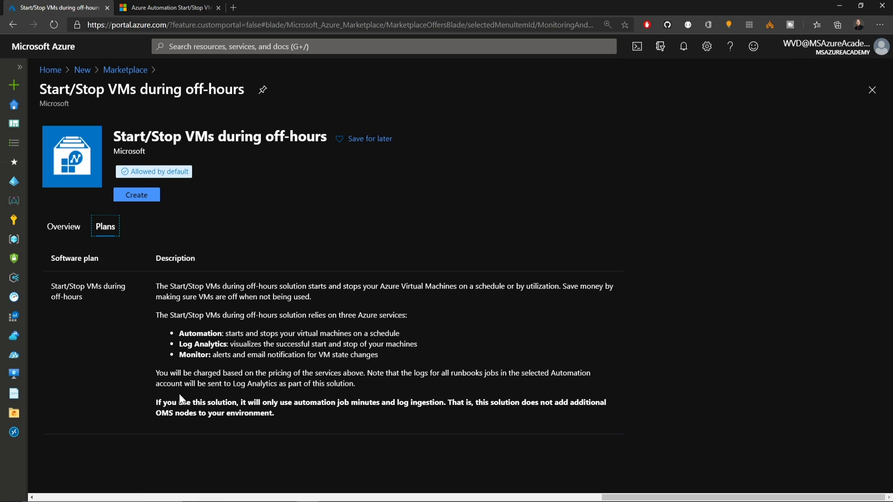
click(136, 195)
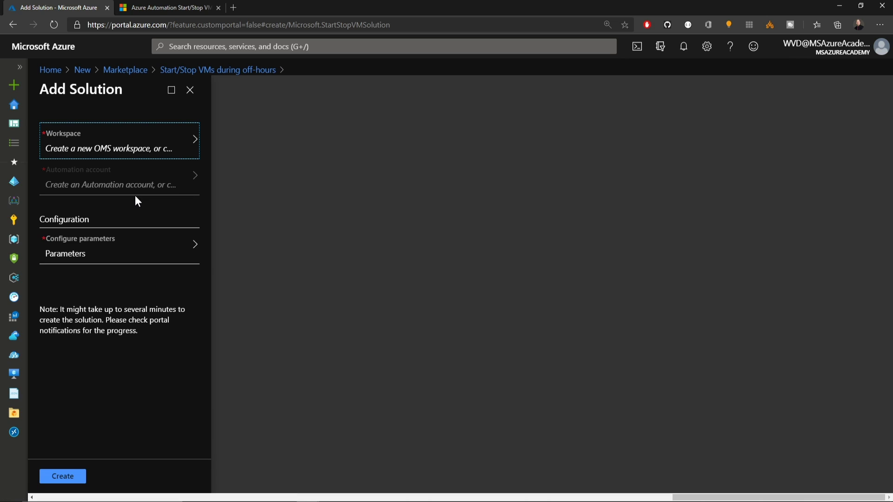
Choose the existing AA-WVD-LogAnalytics-01 workspace for the solution and look up that workspace's linked Automation account
click(179, 145)
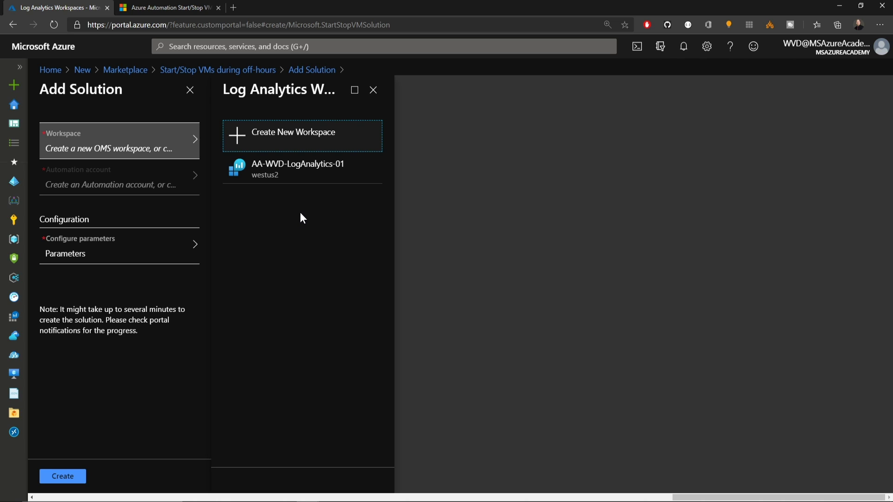
click(283, 175)
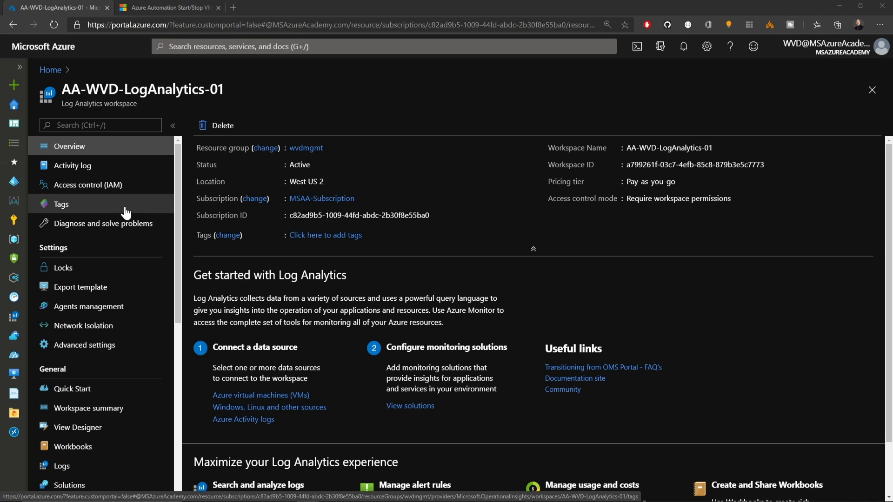
scroll(123, 208, down, 8)
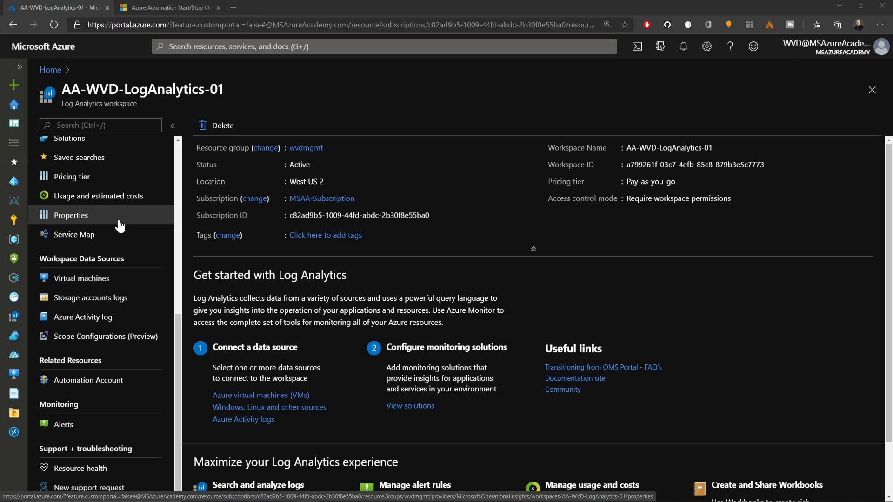
click(88, 380)
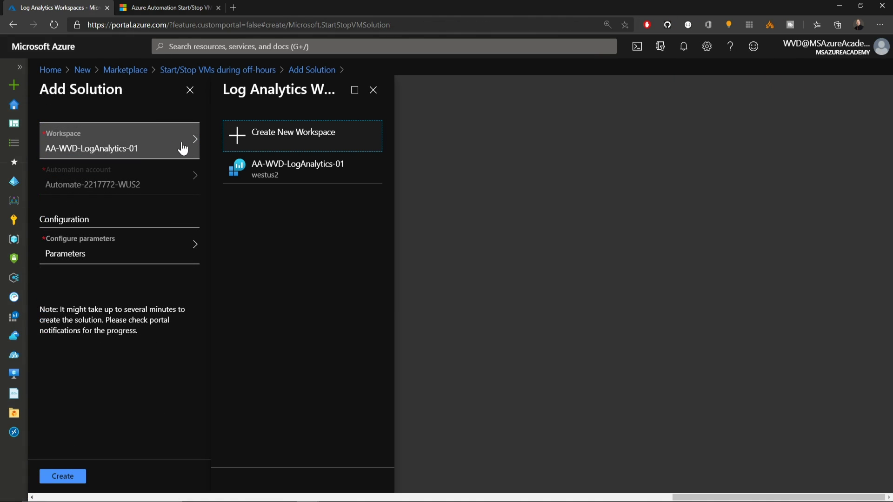
Create a new Log Analytics workspace named Automation-0-startstop in the Automation resource group, with location East US and the Pay-as-you-go pricing tier
click(241, 142)
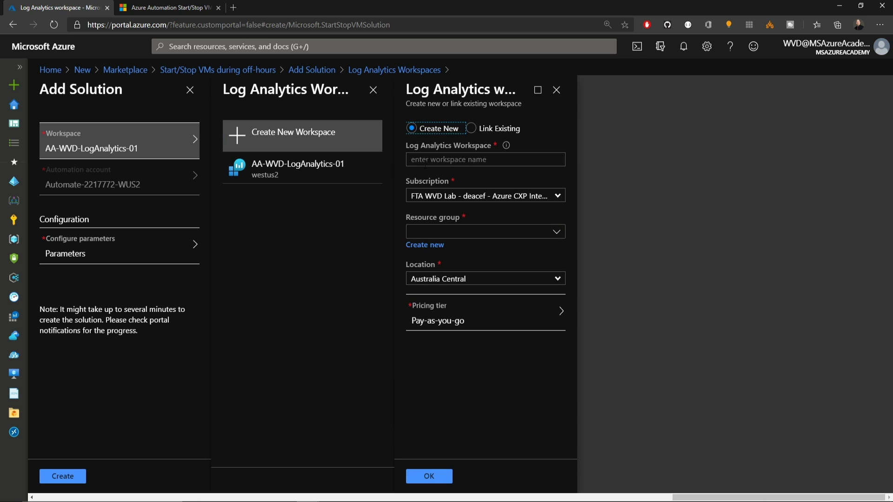
click(446, 161)
text(Automation-0-startstop)
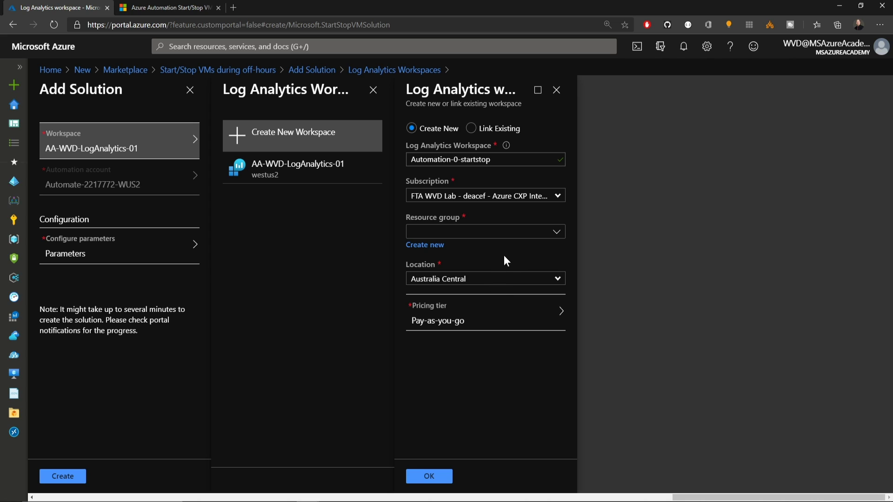
click(557, 233)
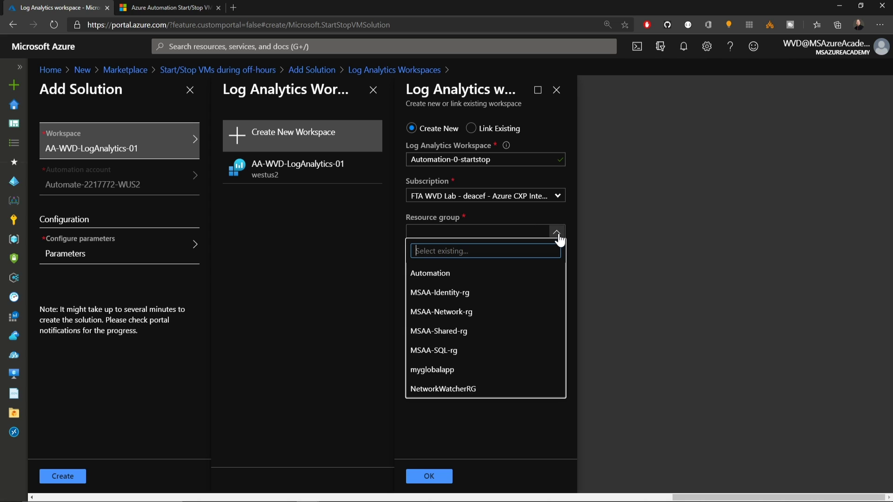
click(443, 274)
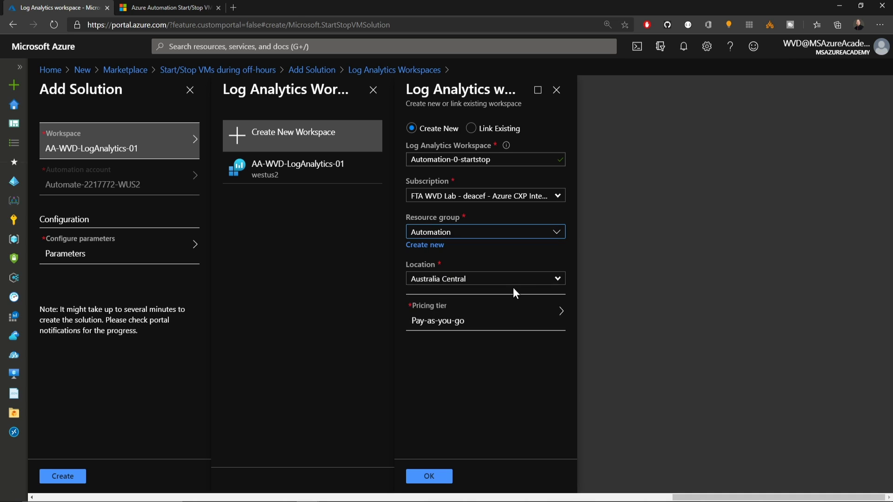
click(500, 281)
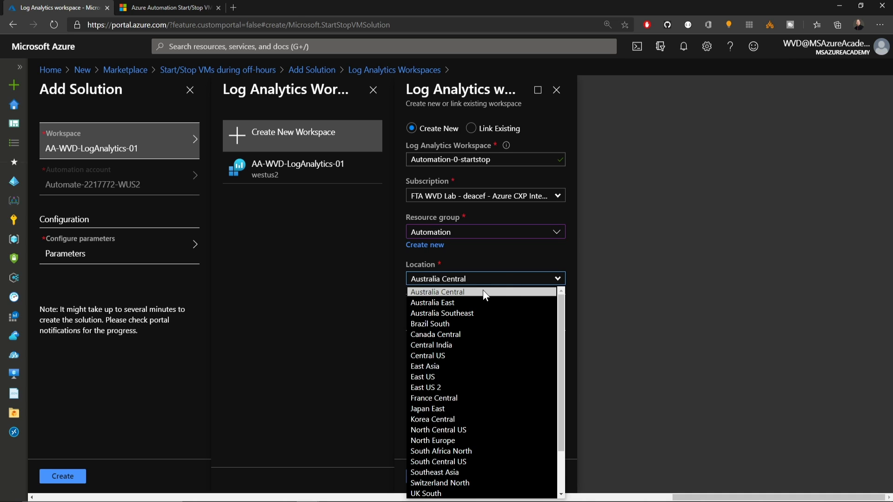
click(430, 376)
click(462, 321)
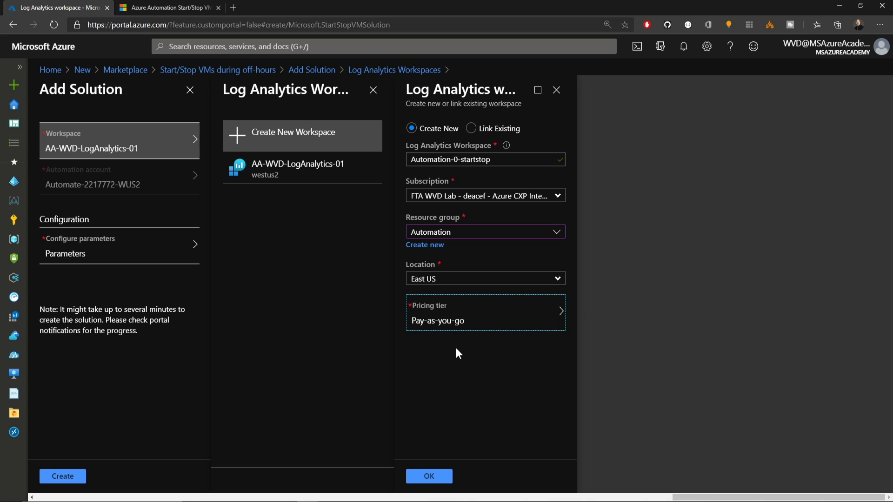
click(433, 476)
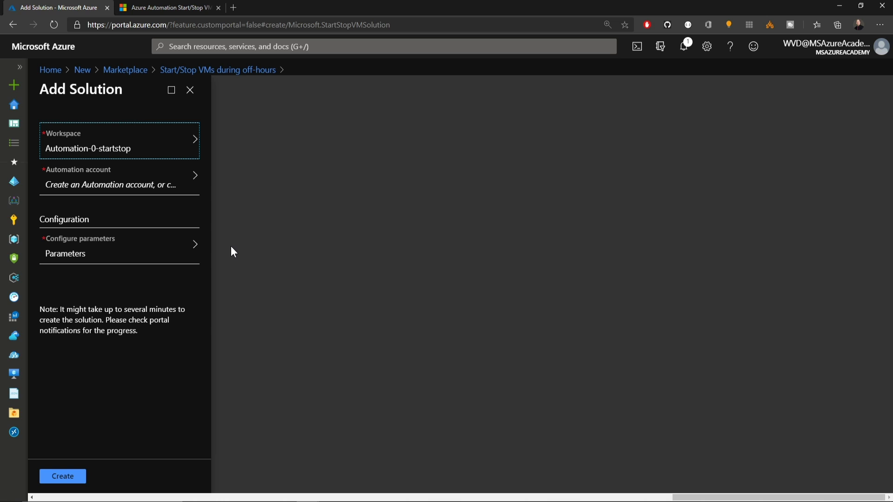
Create a new Automation account named Automation-0-startstop for the solution
click(166, 187)
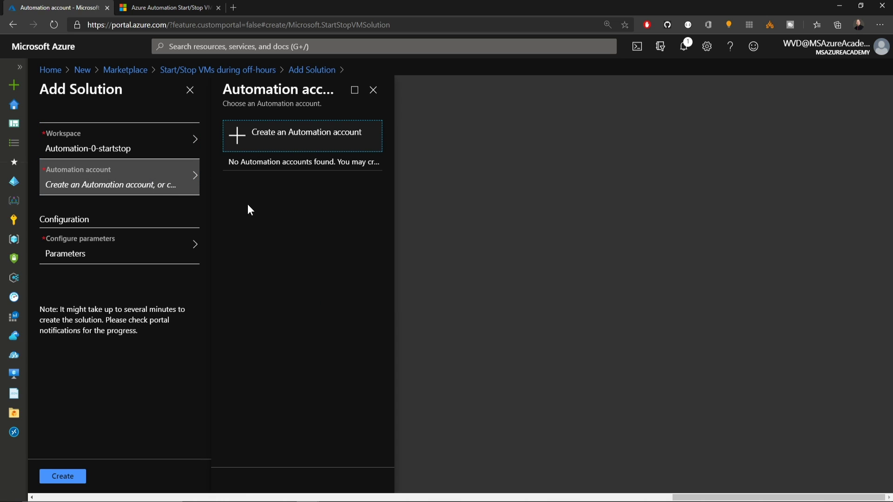
click(234, 136)
text(Automation-0-startstop)
drag(573, 174, 572, 250)
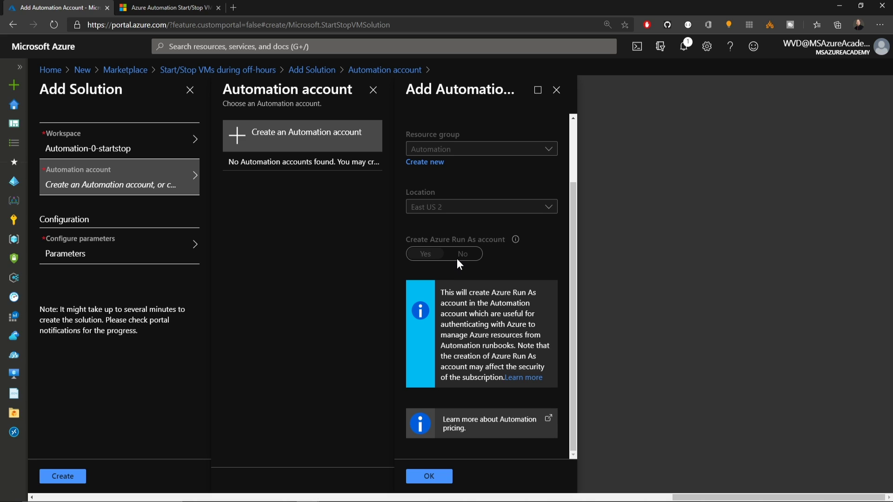
click(429, 475)
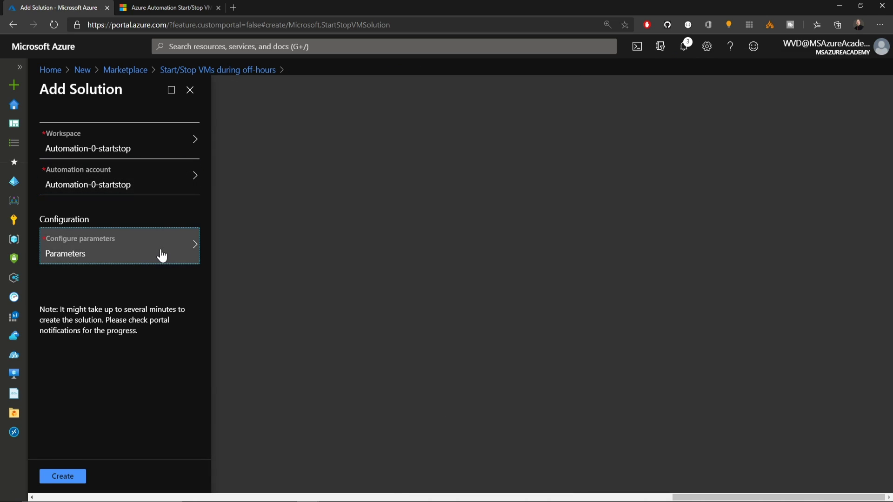
In the solution parameters, set the target resource group to Automation, the daily start time to 10:00:00 PM and the stop time to 10:00:00 AM
click(162, 255)
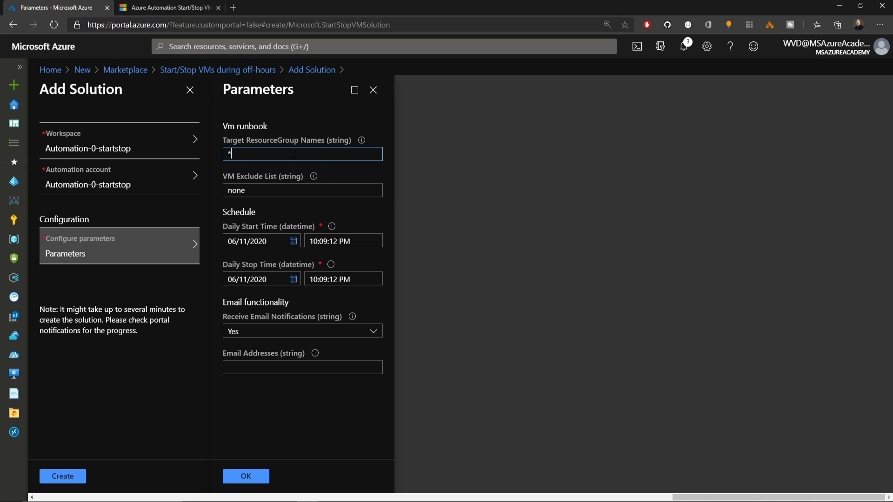
key(BackSpace)
text(Automation)
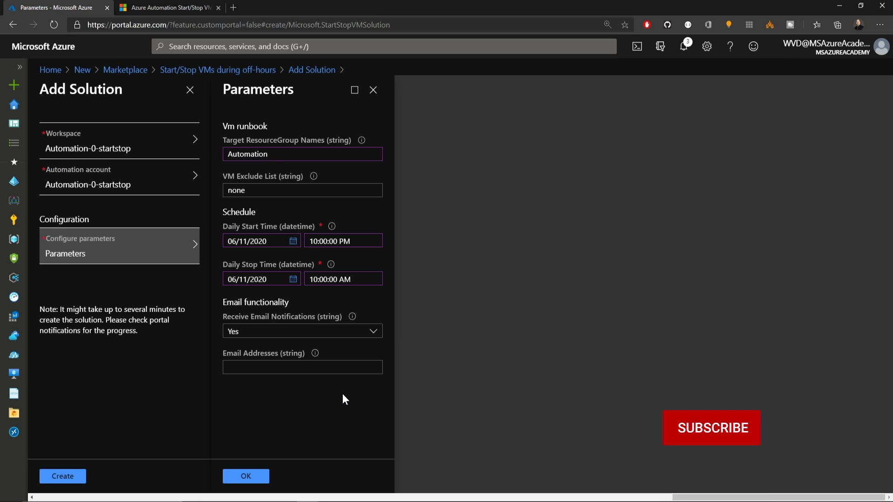
Keep email notifications set to Yes, fill in the notification e-mail address, and create the solution
click(374, 332)
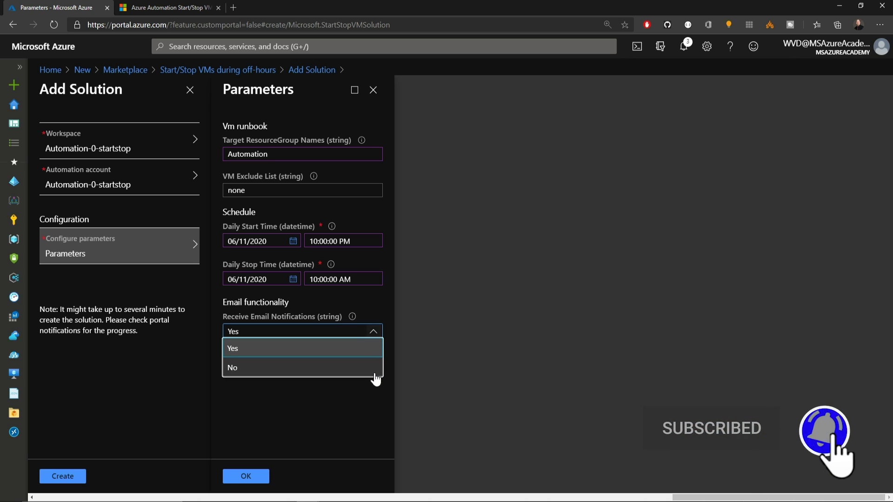
click(342, 349)
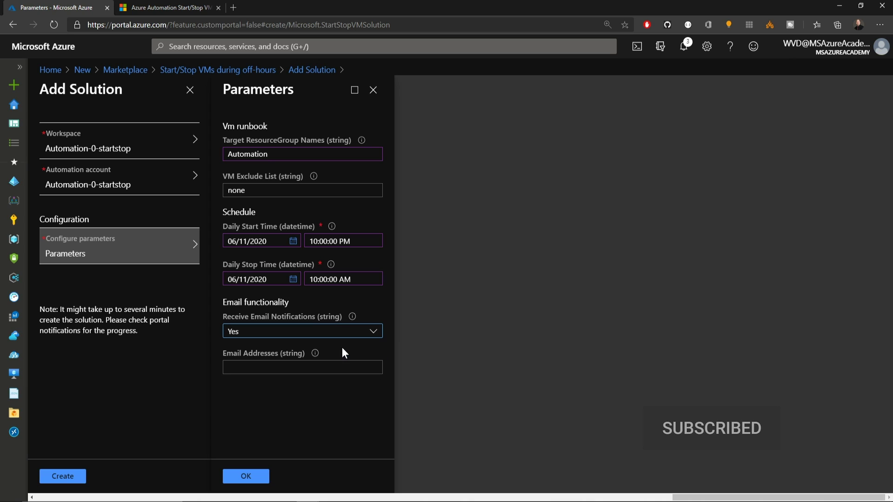
click(313, 367)
click(249, 472)
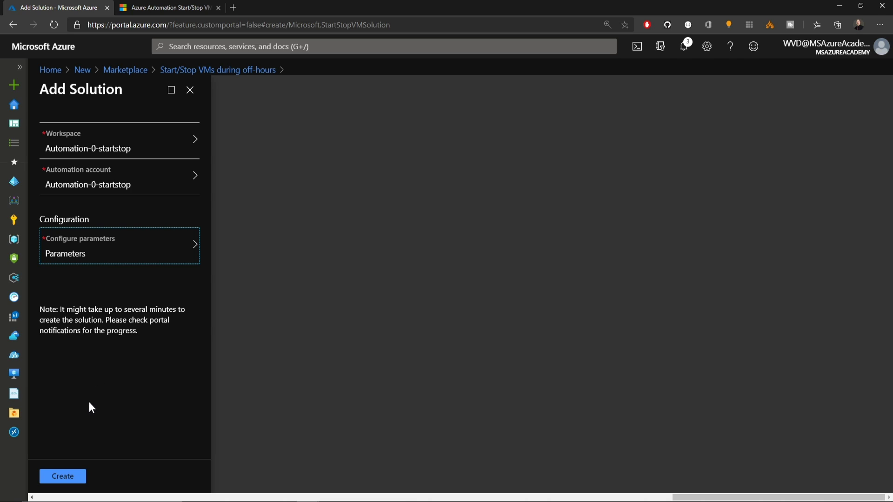
click(66, 476)
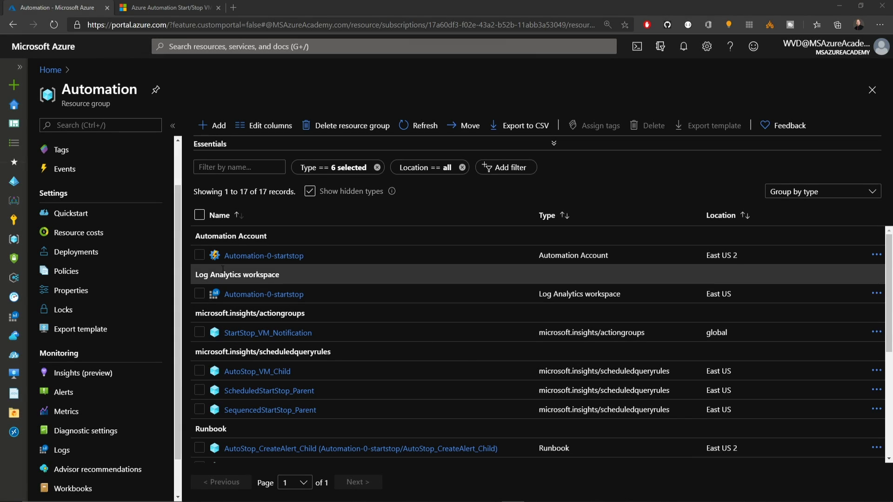
Review the resources deployed in the Automation resource group and open the Start-Stop-VM[Automation-0-startstop] solution
click(199, 255)
click(199, 294)
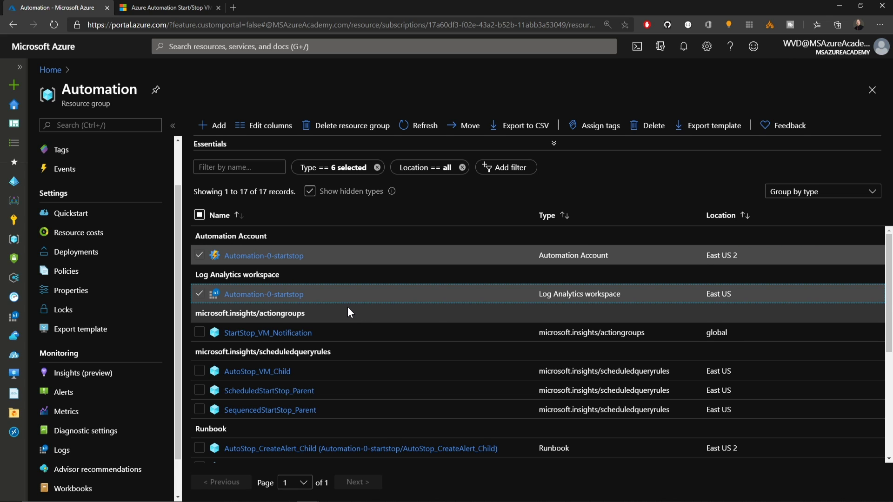
scroll(348, 307, down, 4)
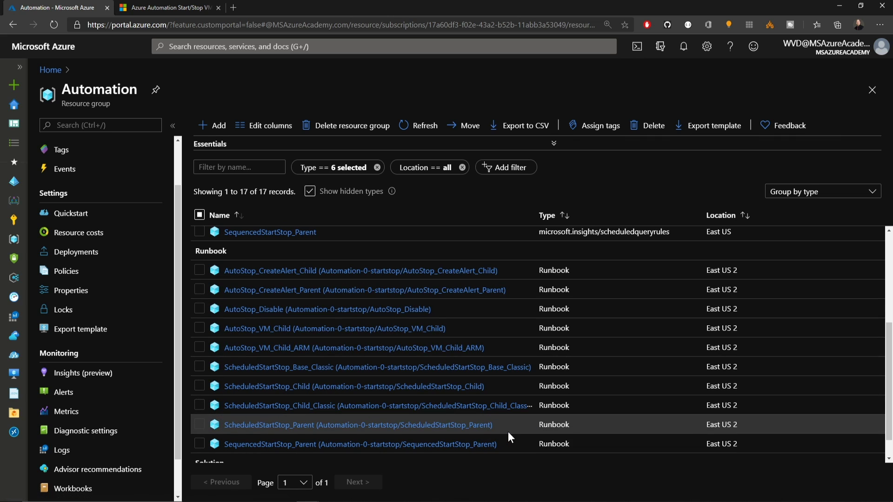
scroll(545, 365, down, 1)
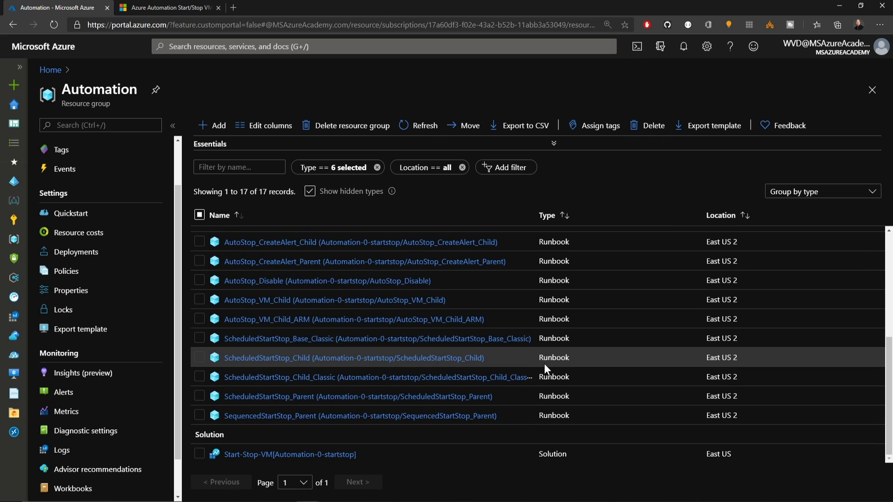
click(290, 455)
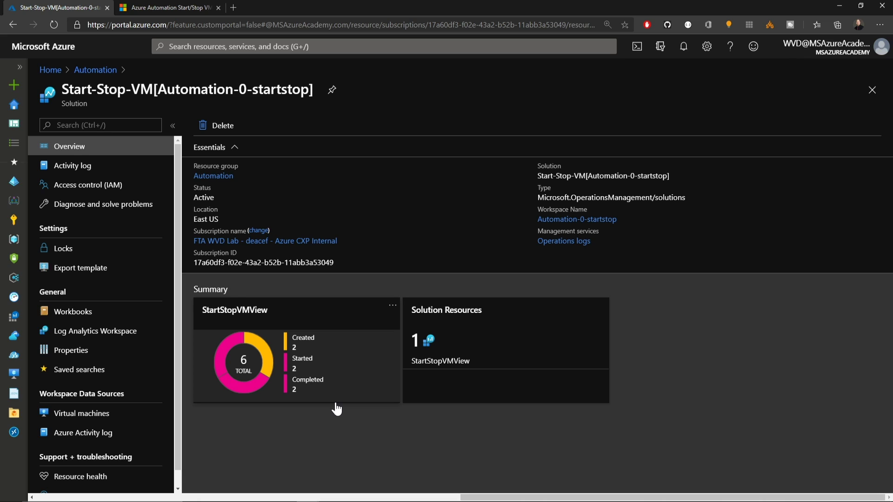
Open the solution's Log Analytics workspace and run the Automation account example query "View historical job status" in its logs
scroll(179, 370, down, 1)
click(120, 319)
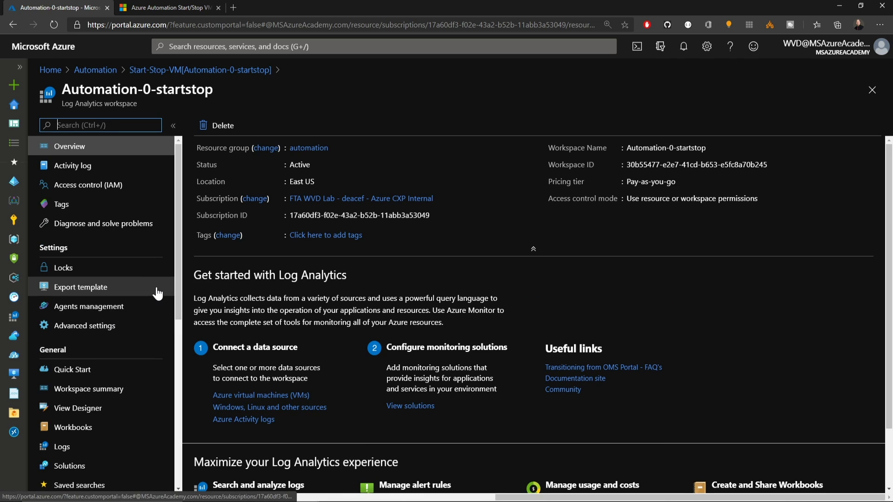
scroll(139, 305, down, 3)
click(117, 358)
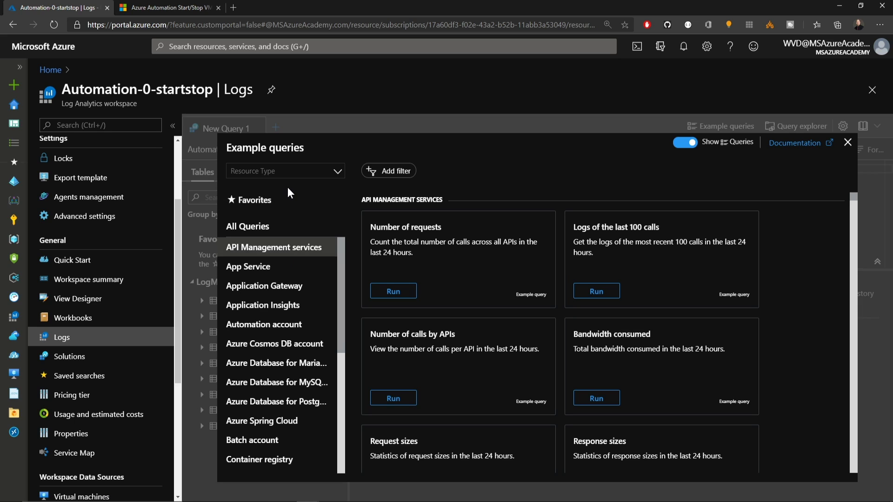
click(272, 329)
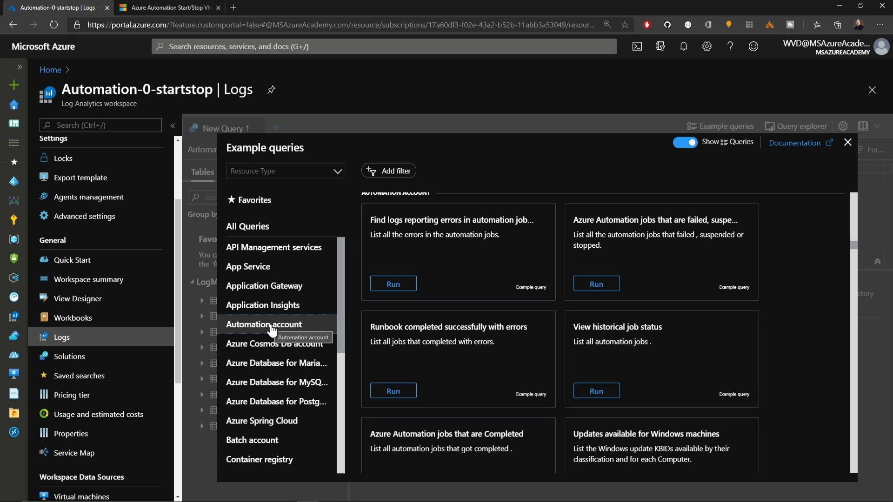
click(602, 393)
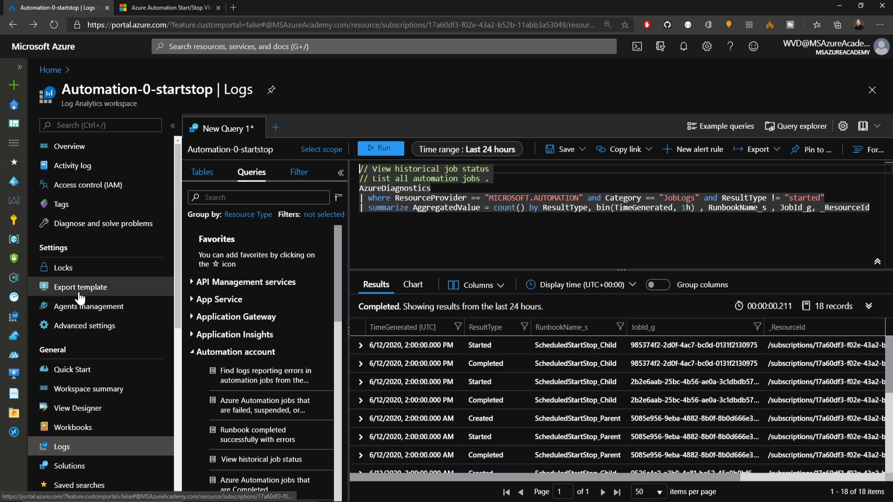
Open the Automation account linked to the workspace and review its runbooks and jobs
scroll(80, 297, down, 5)
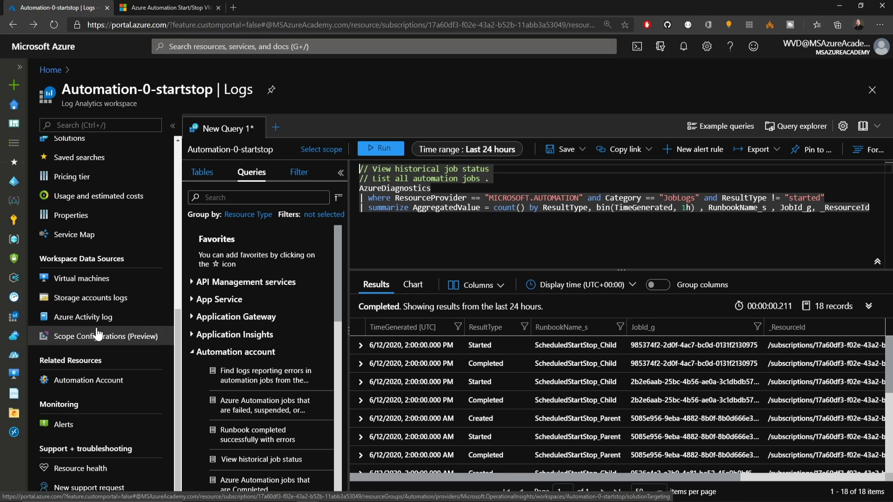
click(93, 381)
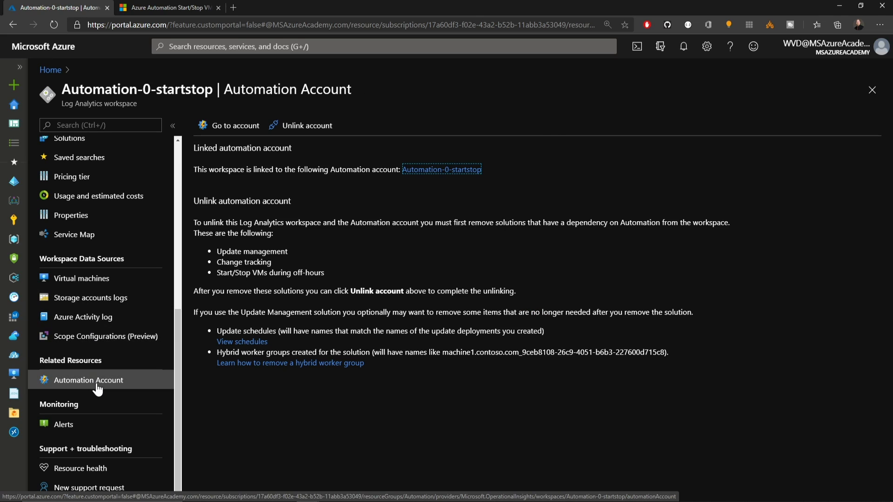
click(440, 170)
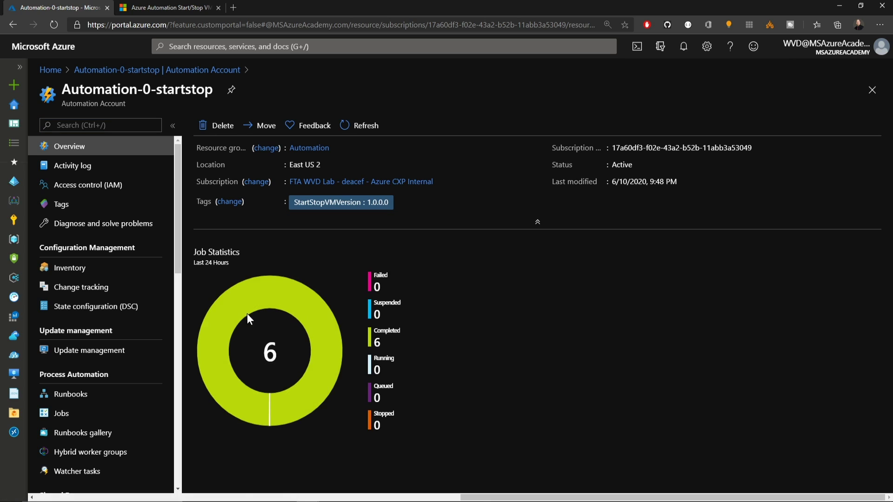
click(72, 394)
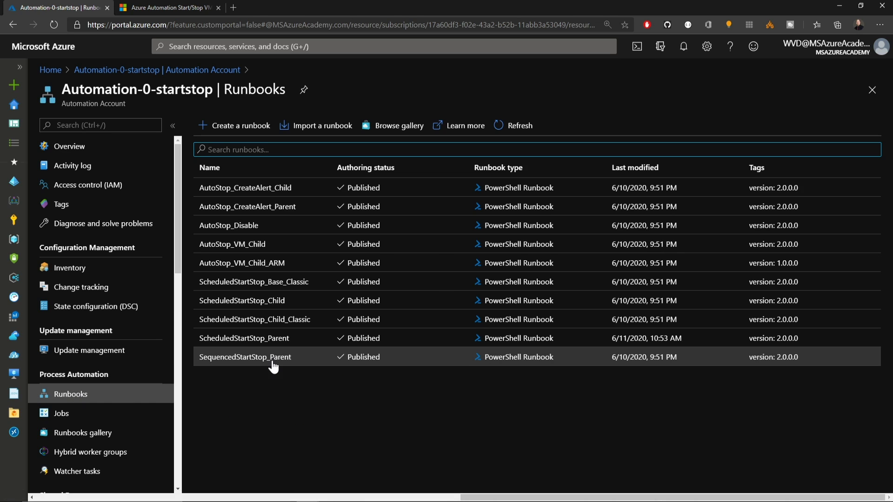
click(158, 412)
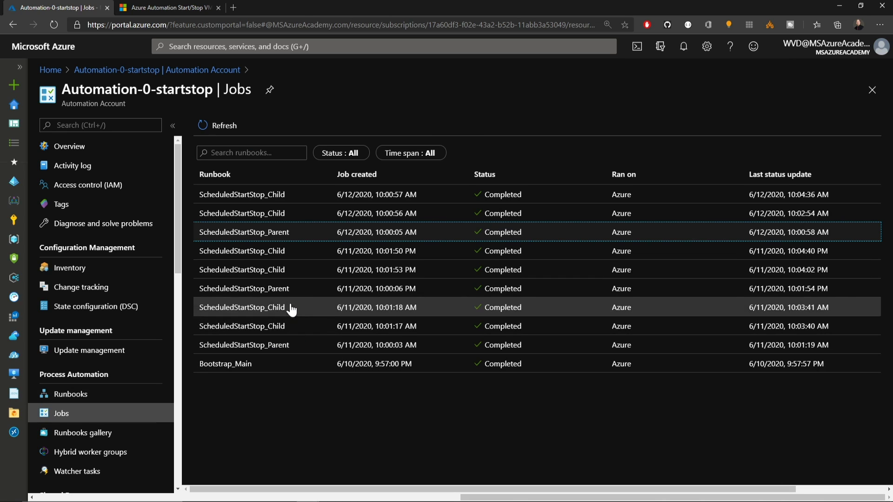
Examine the input, output and all logs of the ScheduledStartStop_Parent job created 6/12/2020 at 10:00:05 AM
click(283, 233)
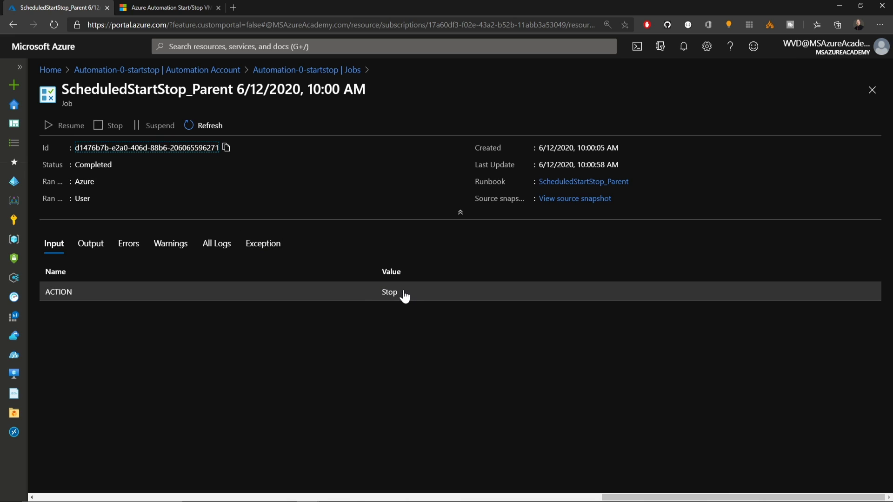
click(92, 245)
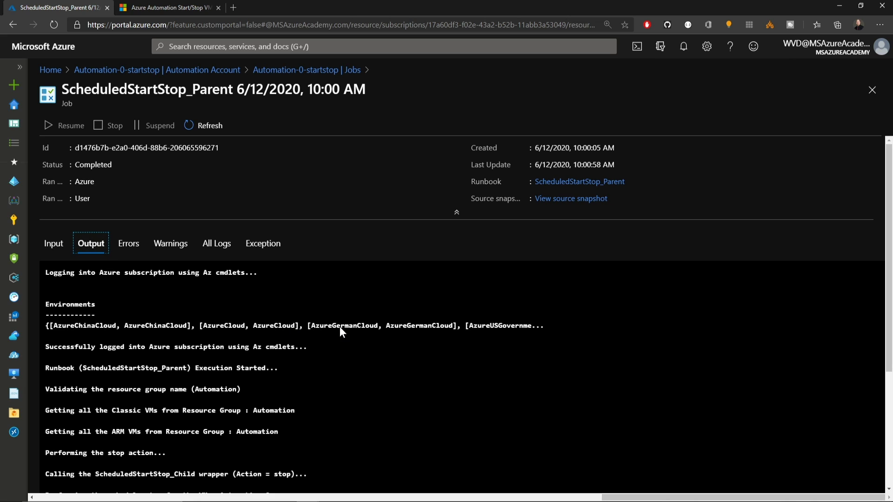
scroll(339, 327, down, 4)
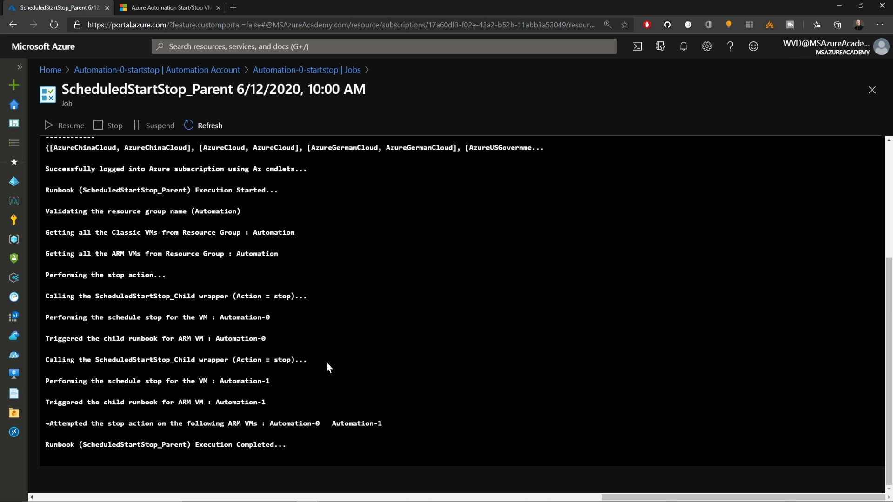
scroll(325, 362, up, 4)
click(217, 244)
scroll(404, 274, down, 1)
Set the Scheduled-StartVM schedule's time zone to United States - Eastern Time and try to save it
scroll(408, 273, down, 3)
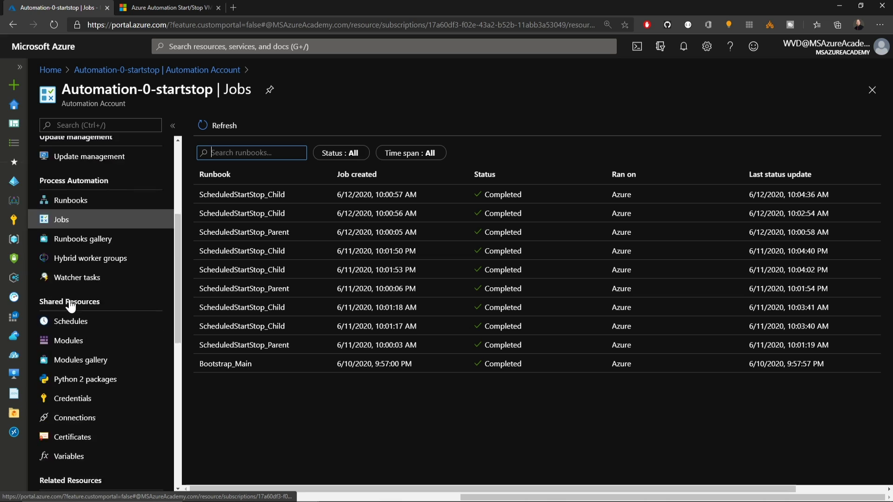
scroll(69, 302, down, 1)
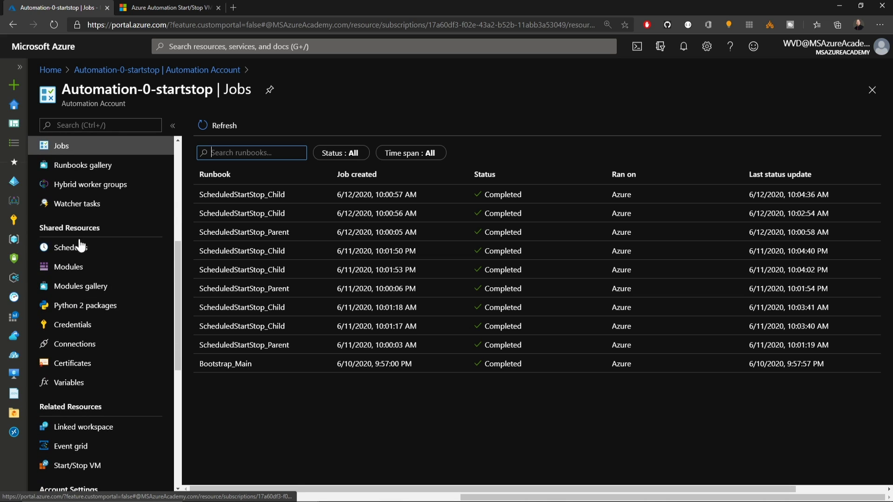
click(72, 251)
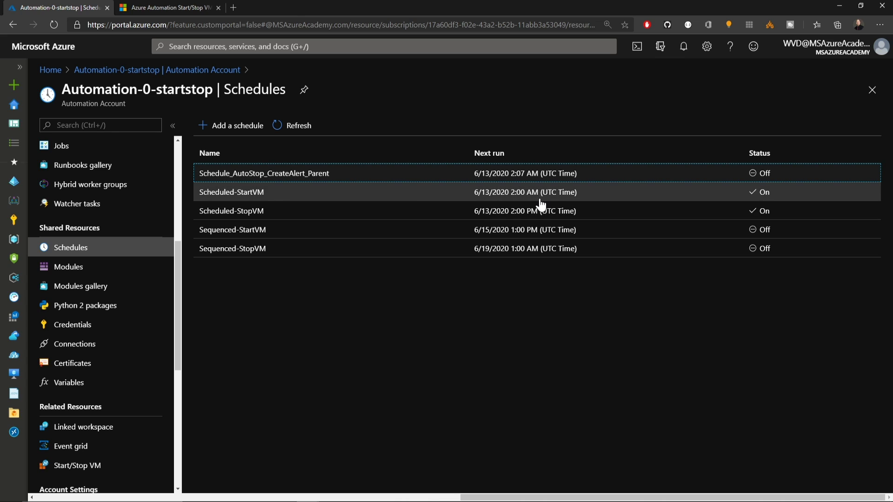
click(253, 197)
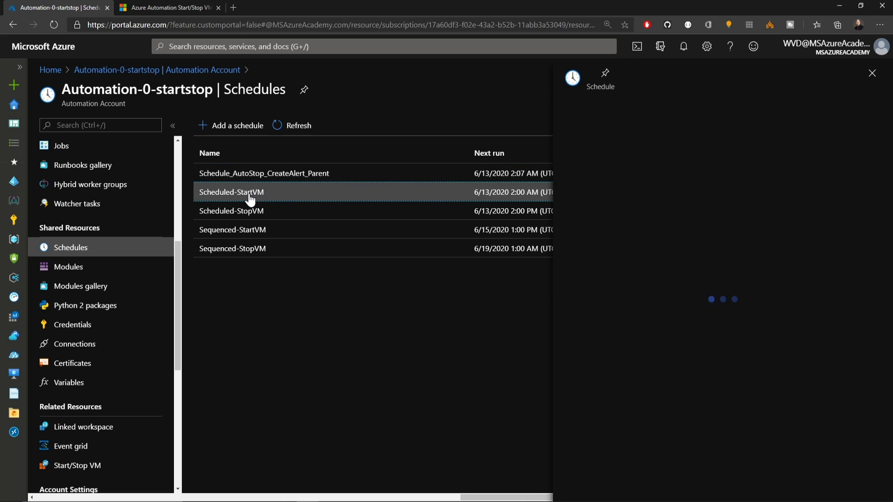
click(659, 322)
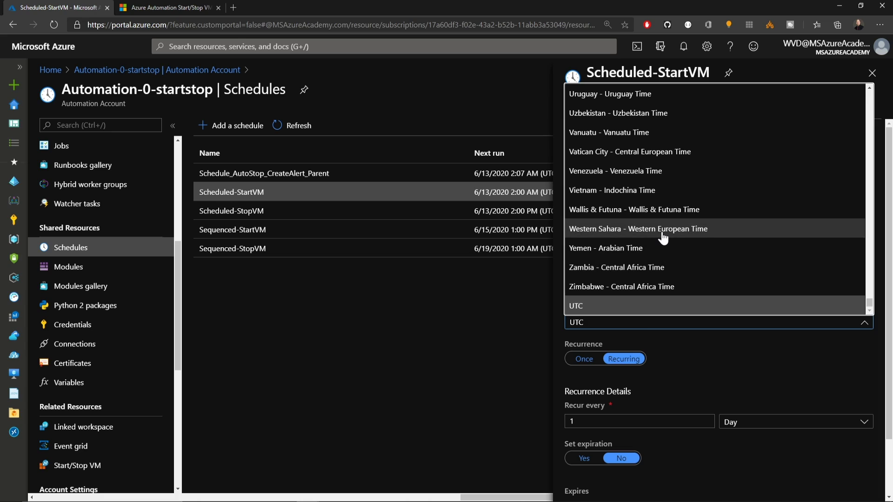
scroll(660, 228, up, 3)
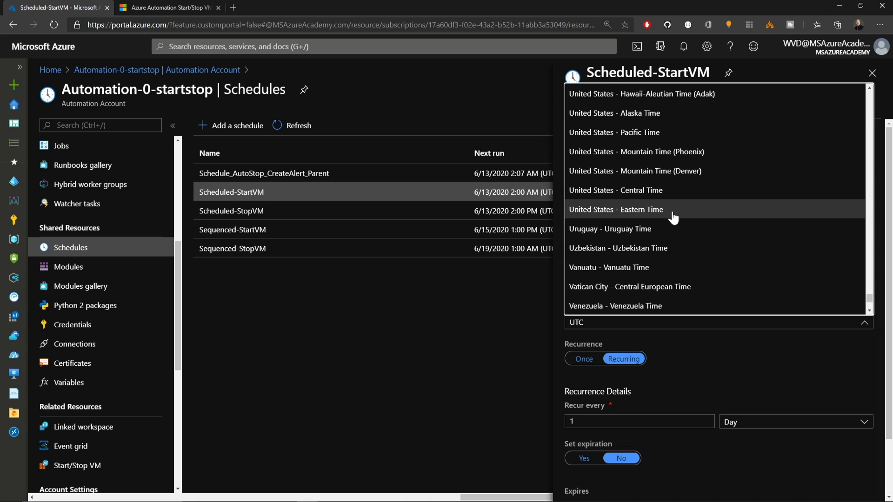
click(668, 217)
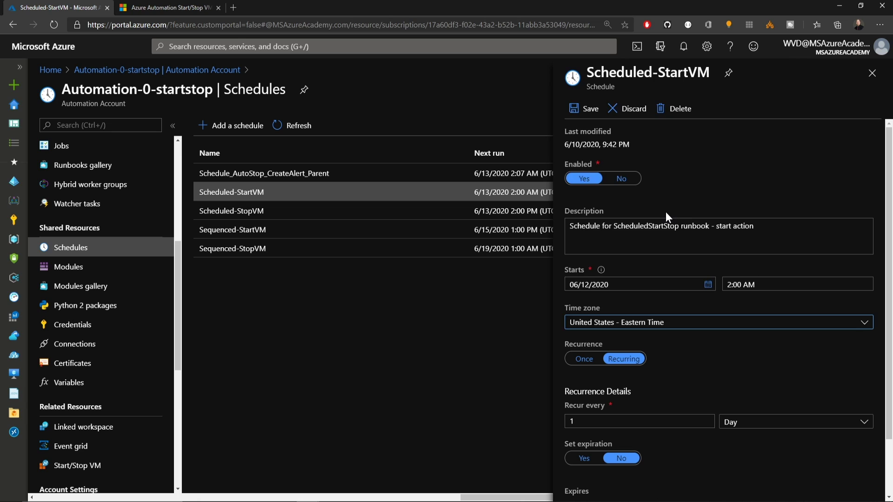
click(590, 108)
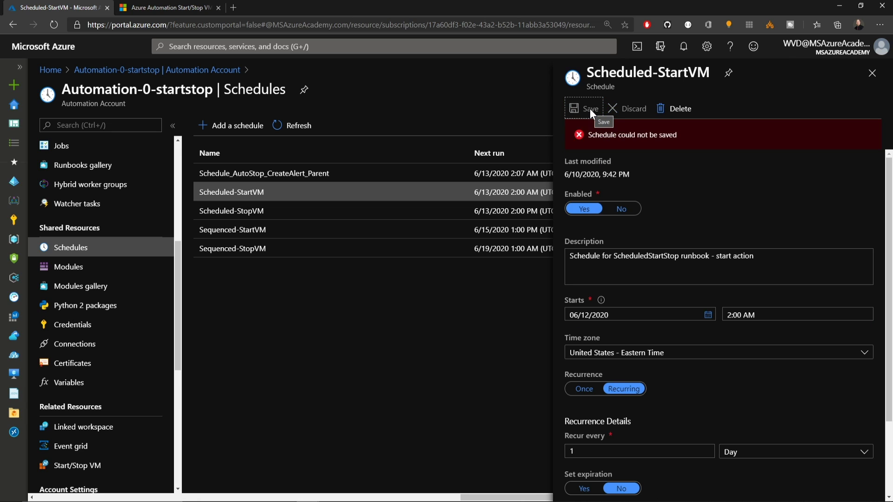
Set the Scheduled-StopVM schedule to start 06/12/2020 at 11:00 PM in United States - Eastern Time, save it and close its details
click(279, 213)
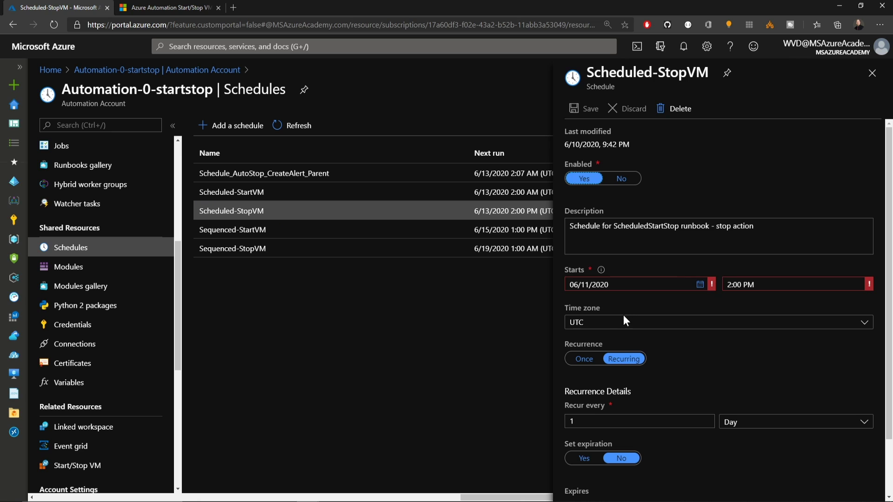
click(624, 321)
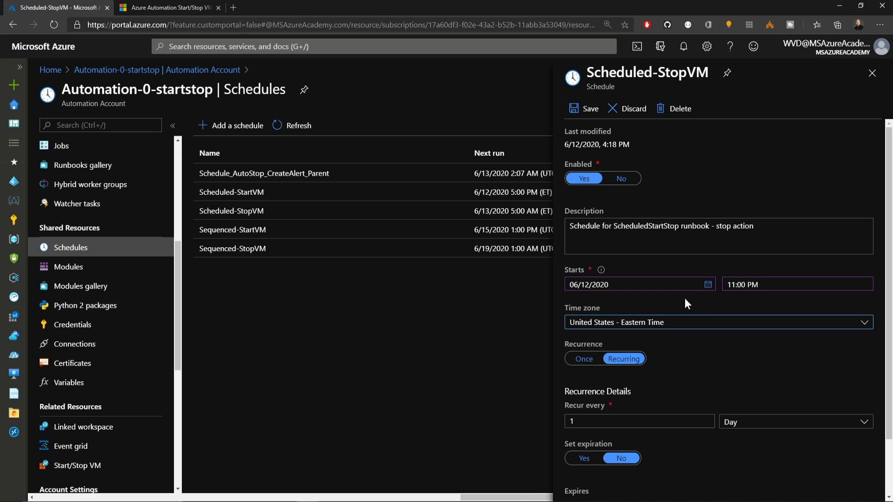
click(585, 108)
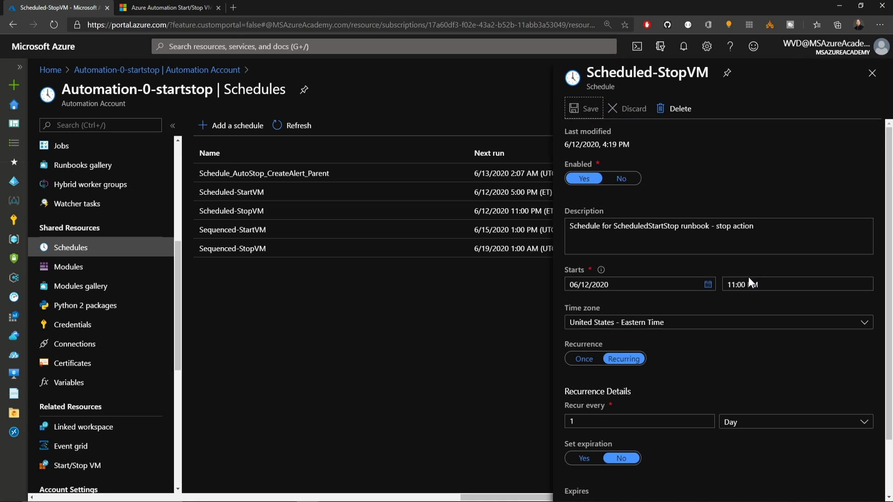
click(872, 74)
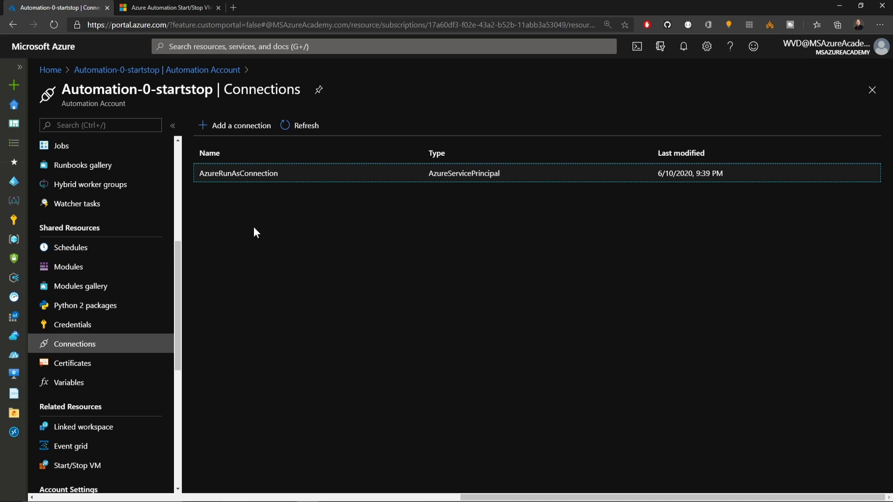
Review the Automation account's variables and the Start/Stop VM solution management options
click(73, 383)
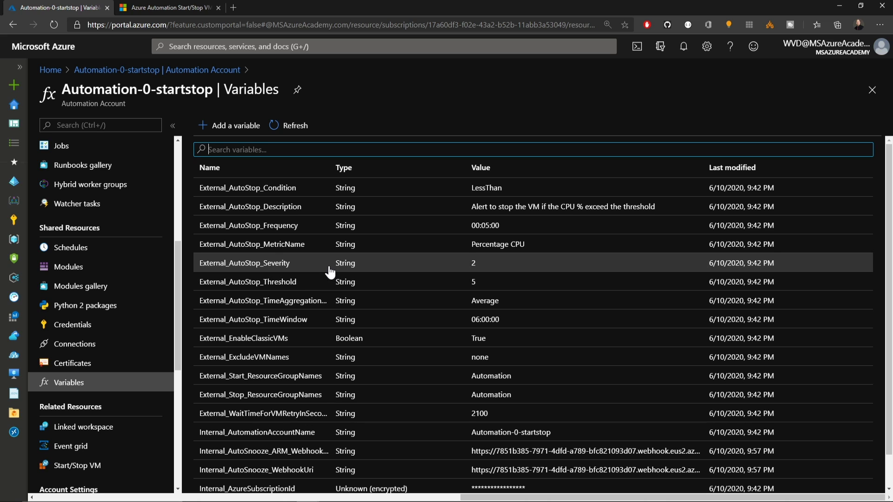
scroll(119, 309, down, 5)
click(78, 254)
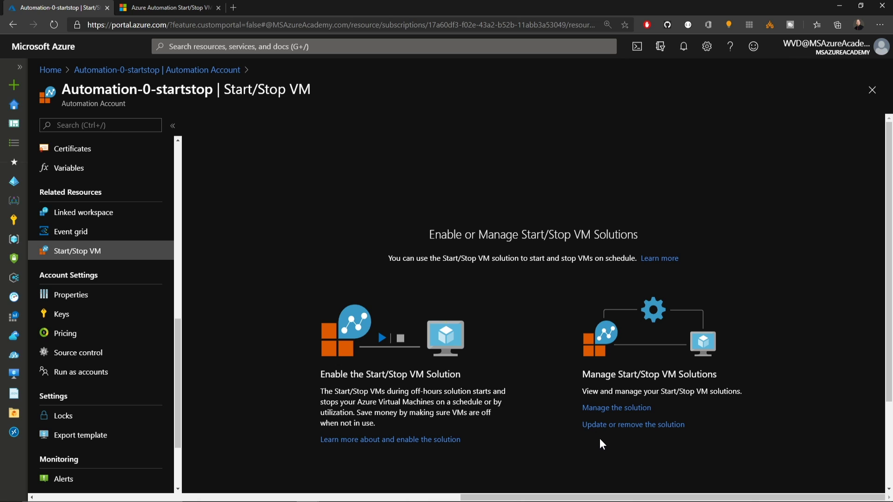
Review the Automation account's modules, check the module upload option and browse the module gallery
scroll(69, 224, up, 4)
click(70, 220)
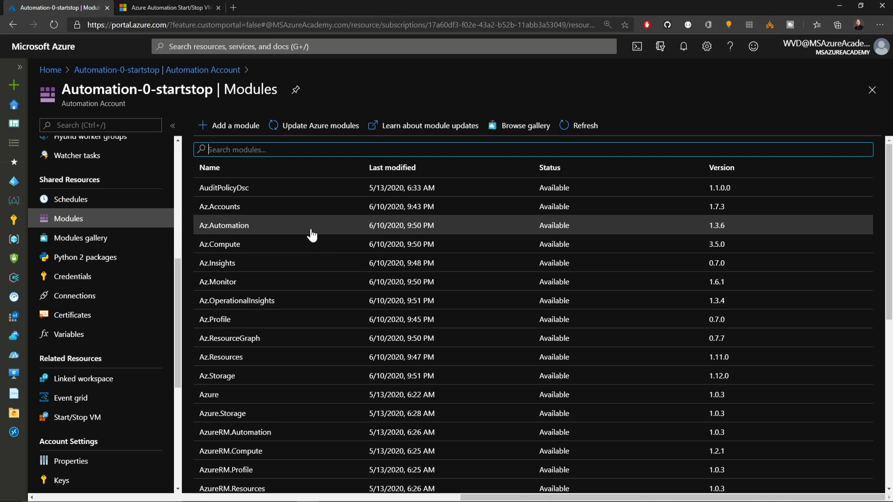
click(239, 129)
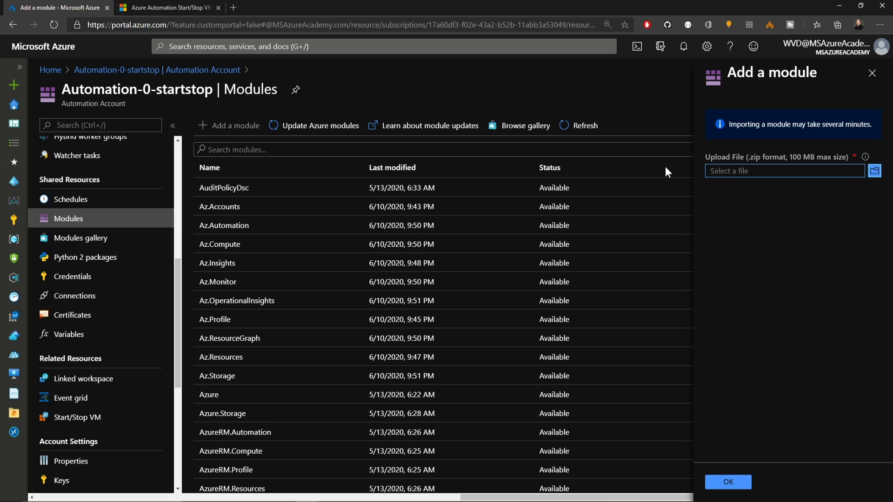
click(520, 125)
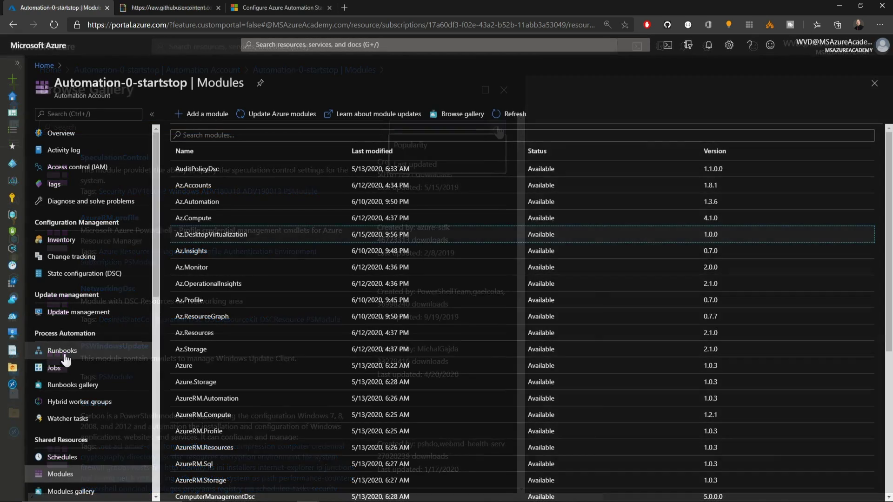
Run a test of the ScheduledStartStop_Parent runbook with ACTION set to Stop and VMLIST set to Automation-1
click(65, 356)
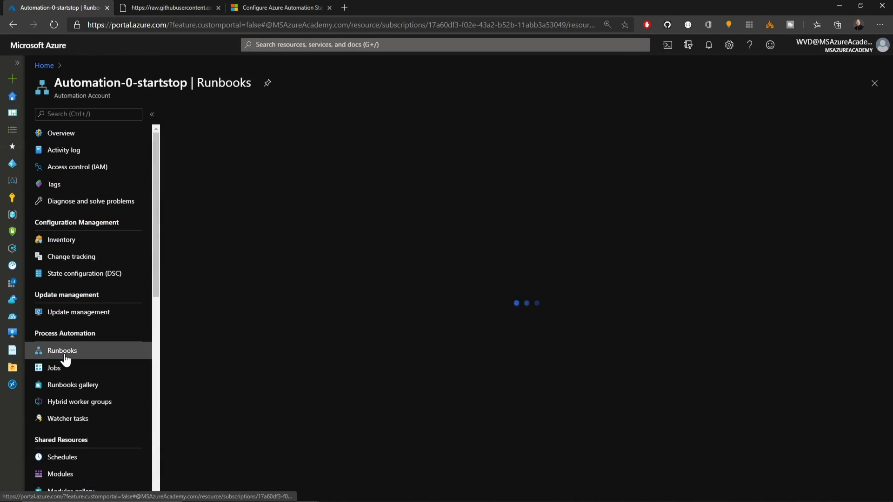
click(246, 379)
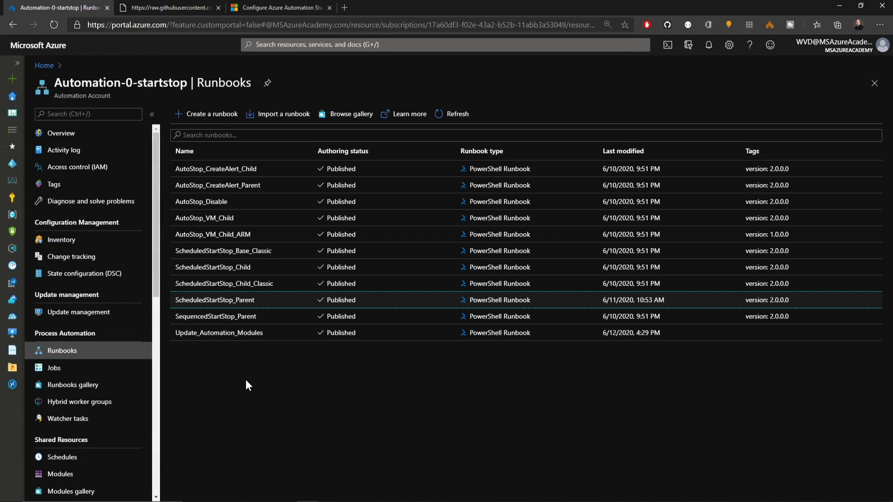
click(238, 301)
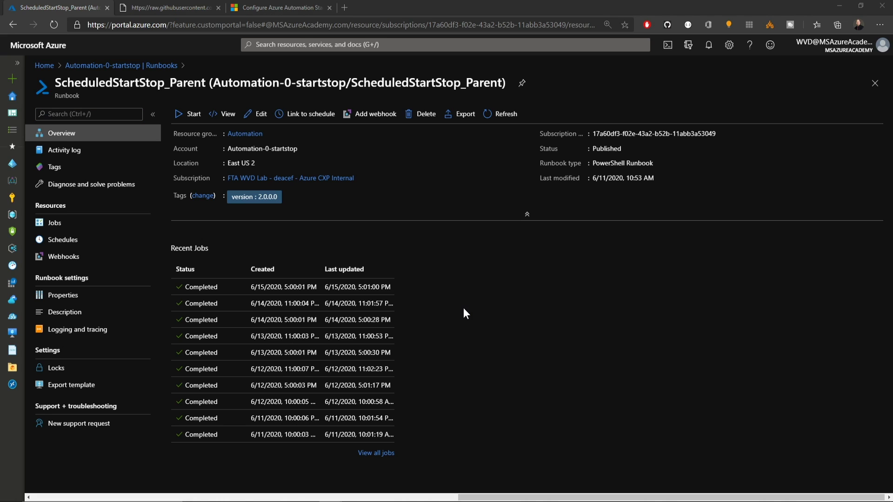
click(262, 115)
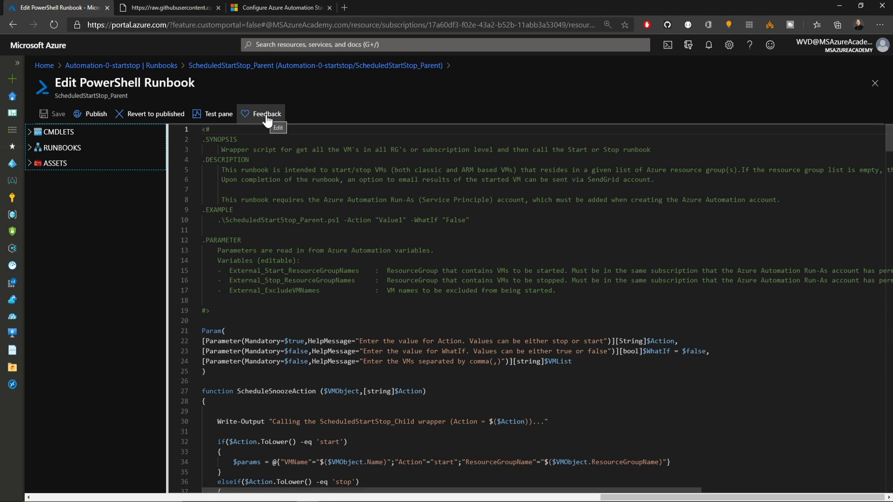
click(217, 115)
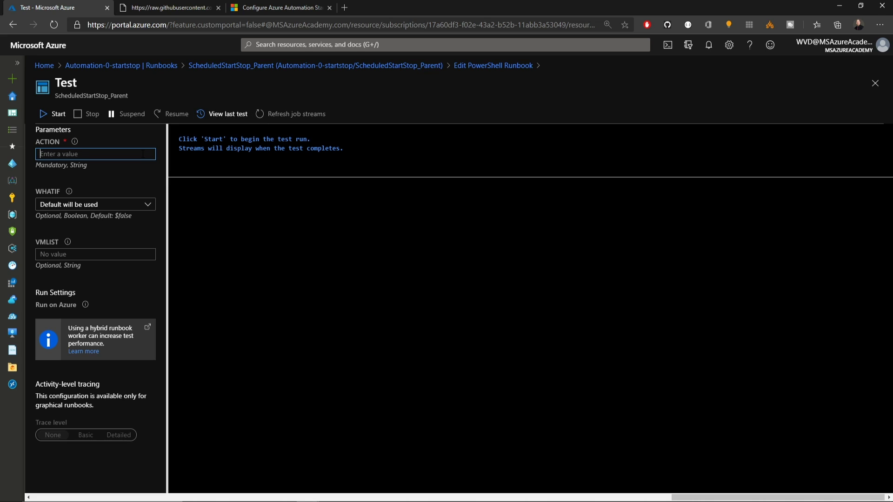
text(Stop)
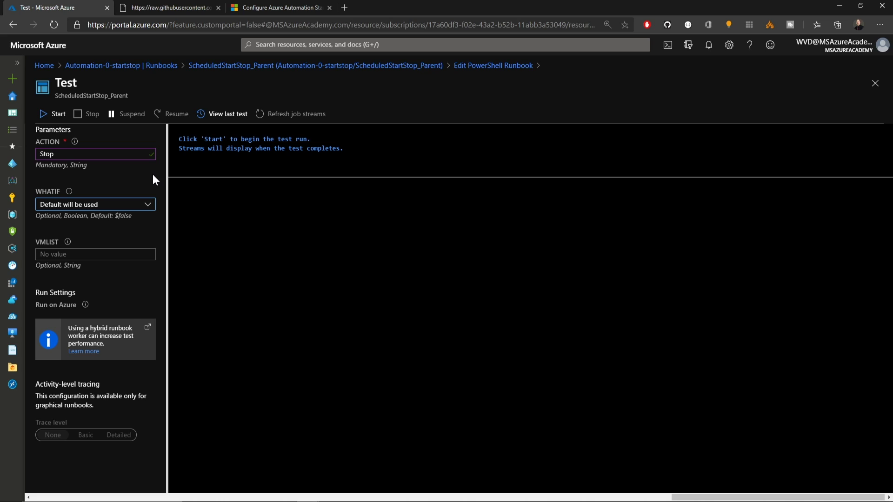
click(128, 254)
text(Automation-1)
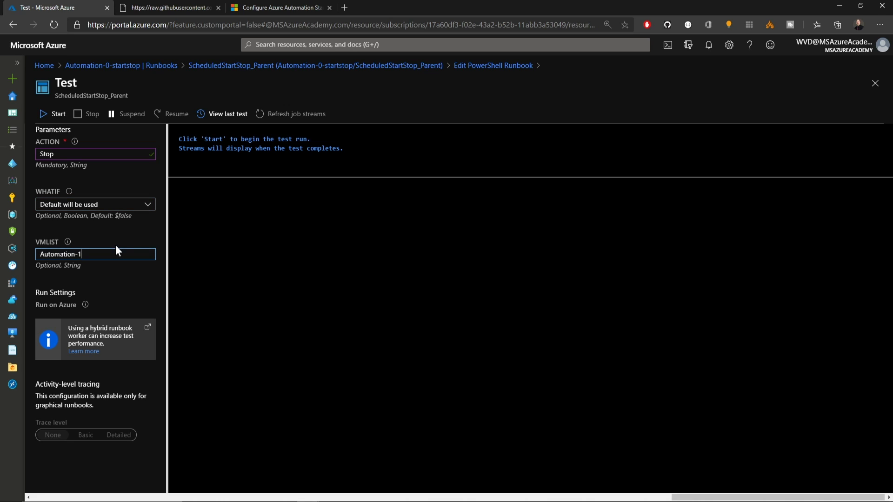
click(51, 114)
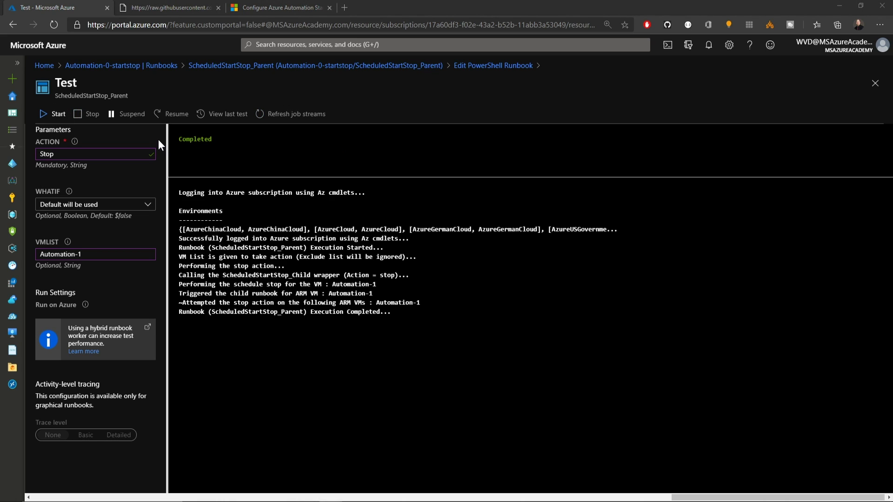
Check the status of Automation-1 in the virtual machines list
click(12, 332)
click(526, 76)
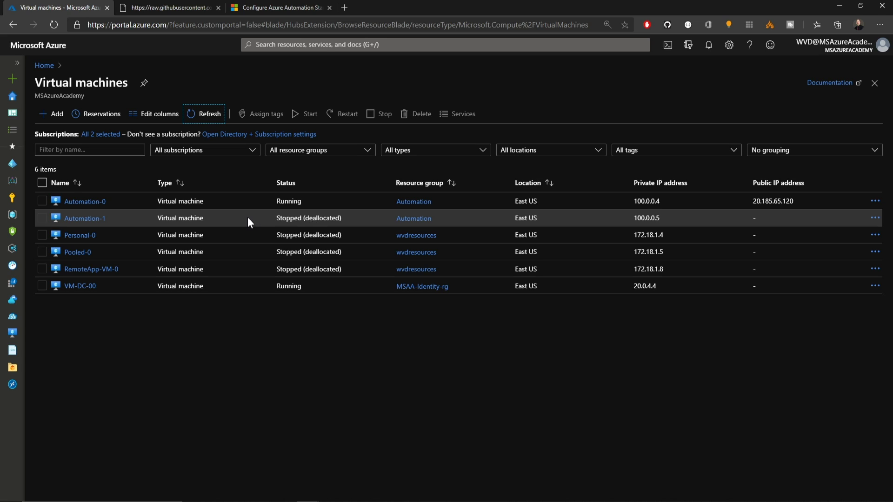
click(248, 217)
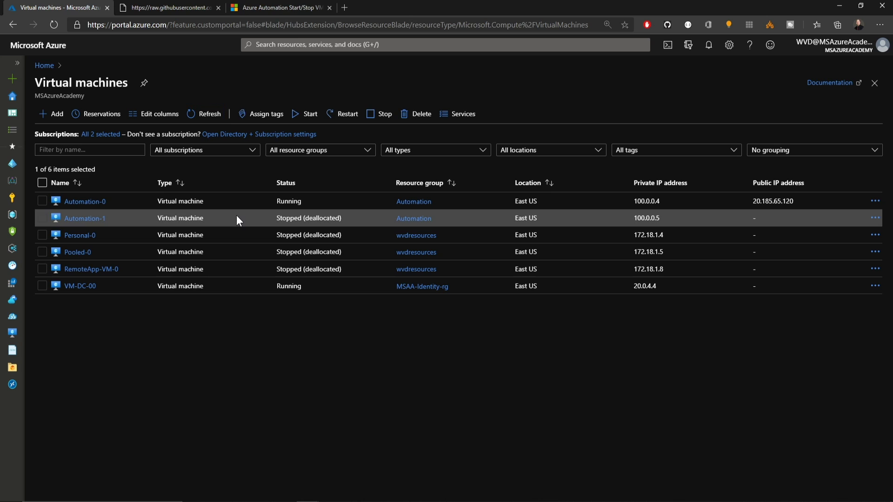
Review the sequencestart and sequencestop tags on the Automation-0 and Automation-1 virtual machines
click(84, 201)
click(216, 186)
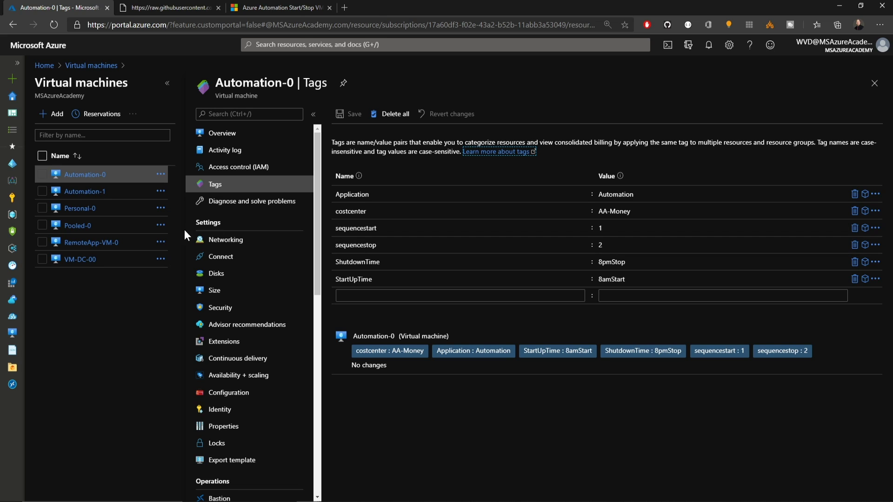
click(93, 194)
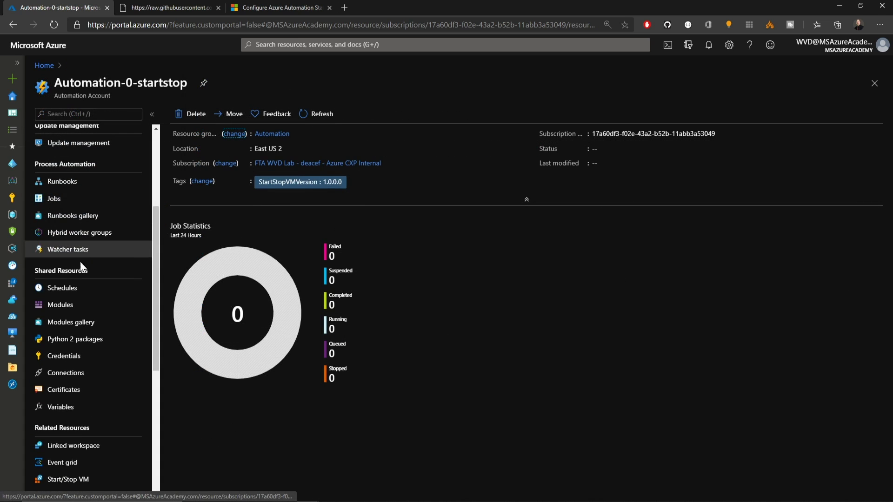
Disable the Scheduled-StartVM and Scheduled-StopVM schedules in the Automation-0-startstop account
click(65, 289)
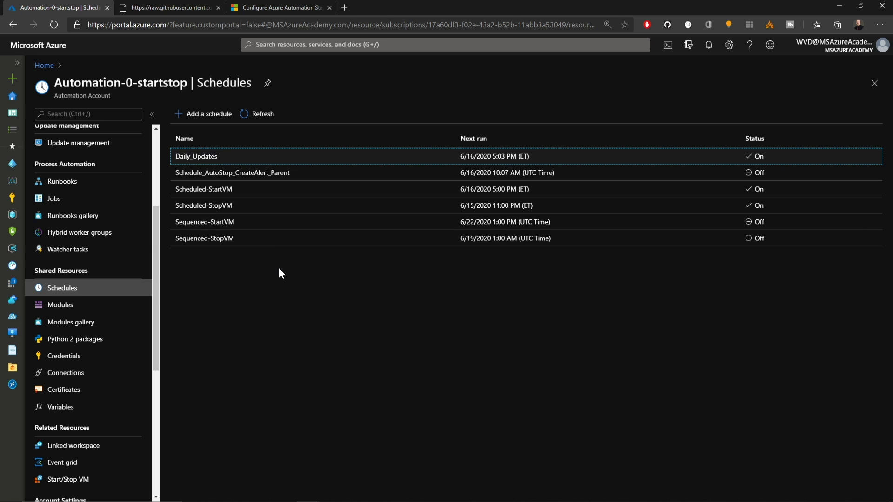
click(249, 191)
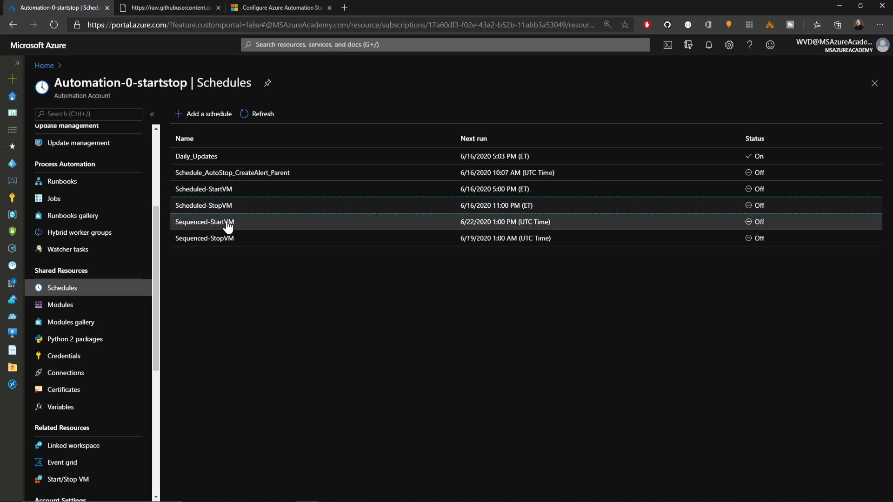
Enable the Sequenced-StartVM schedule from 06/15/2020 at 11:00 PM in United States - Eastern Time, recurring every 1 day, then save and close it
click(227, 224)
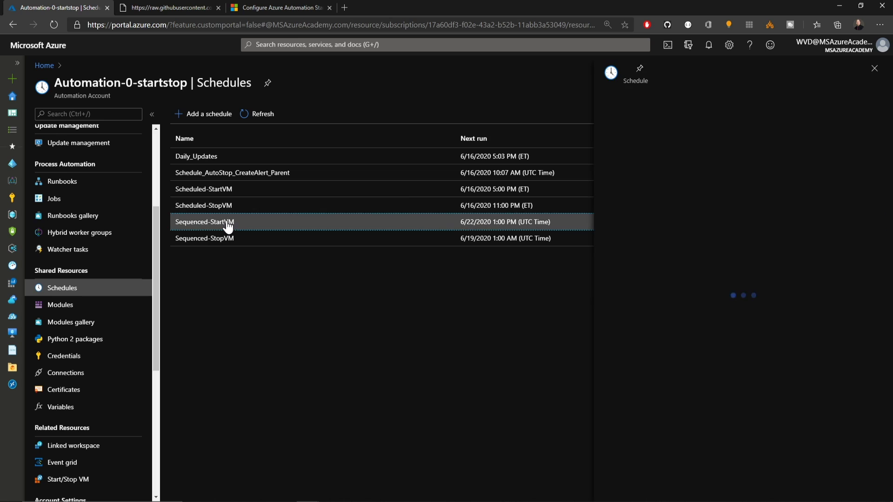
click(621, 160)
click(722, 257)
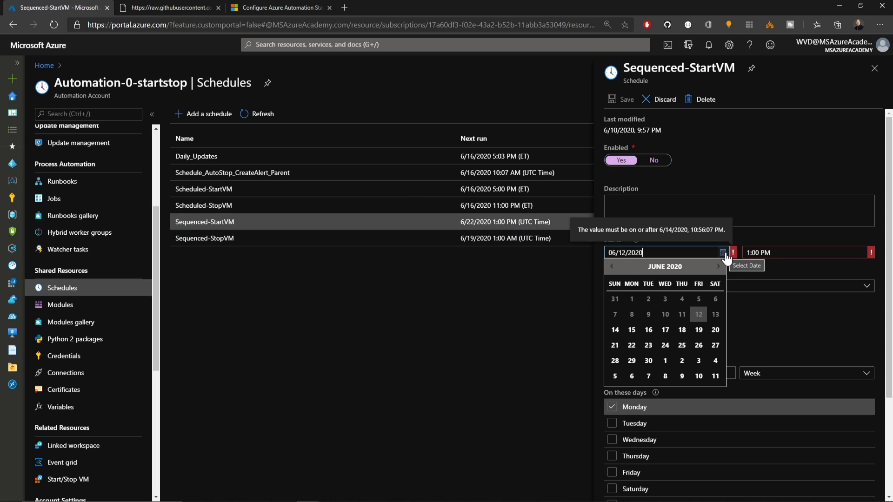
click(649, 330)
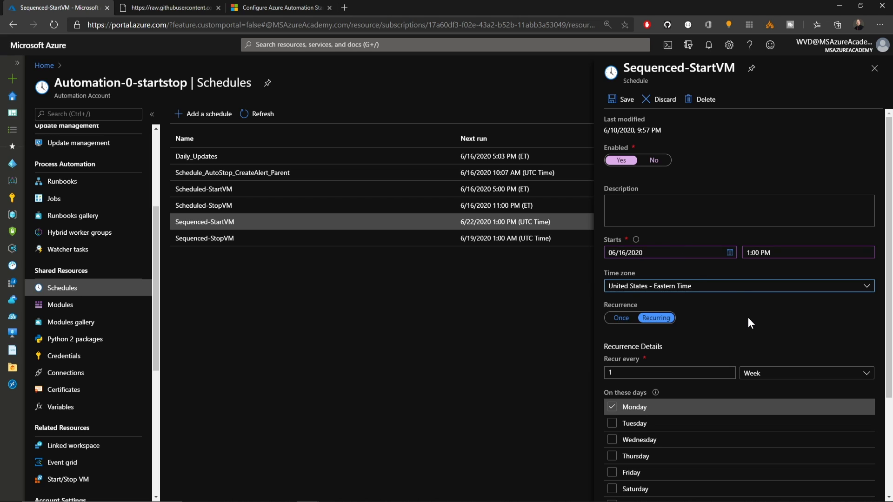
scroll(748, 317, down, 3)
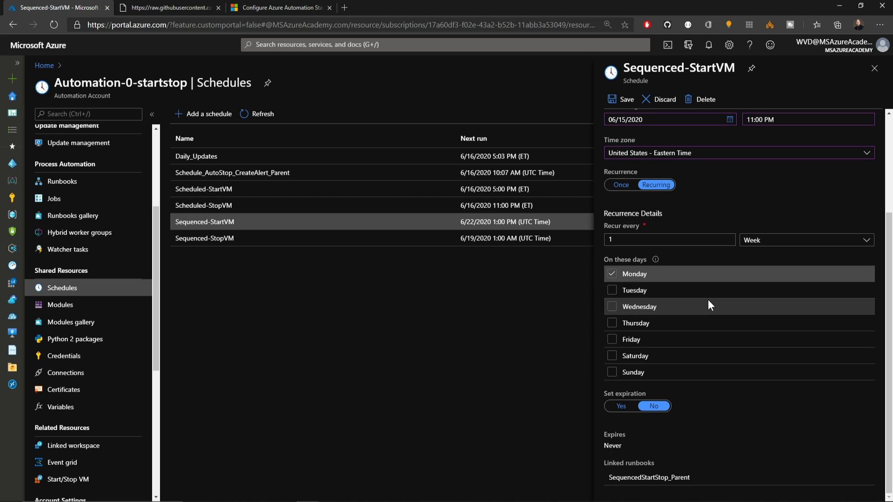
click(773, 244)
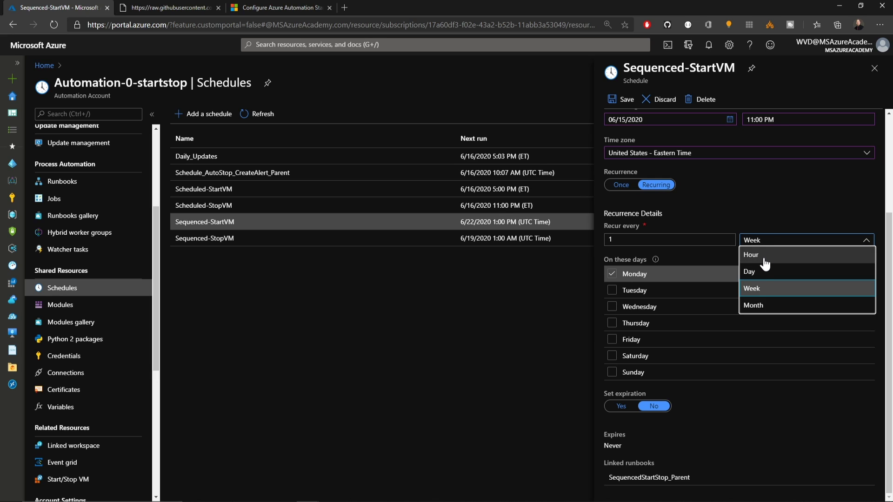
click(757, 270)
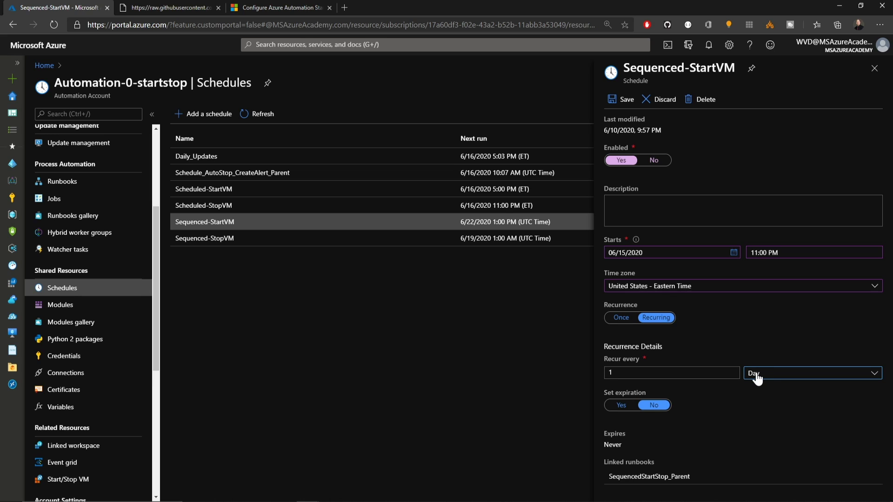
click(621, 98)
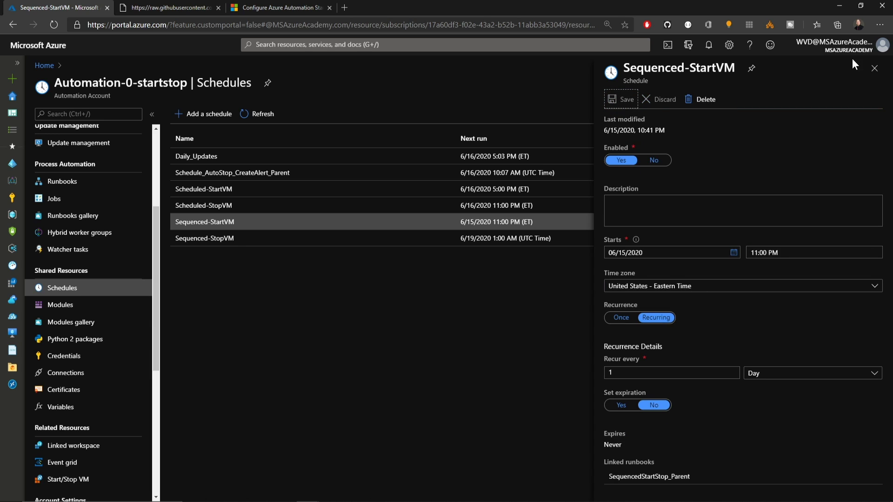
click(875, 68)
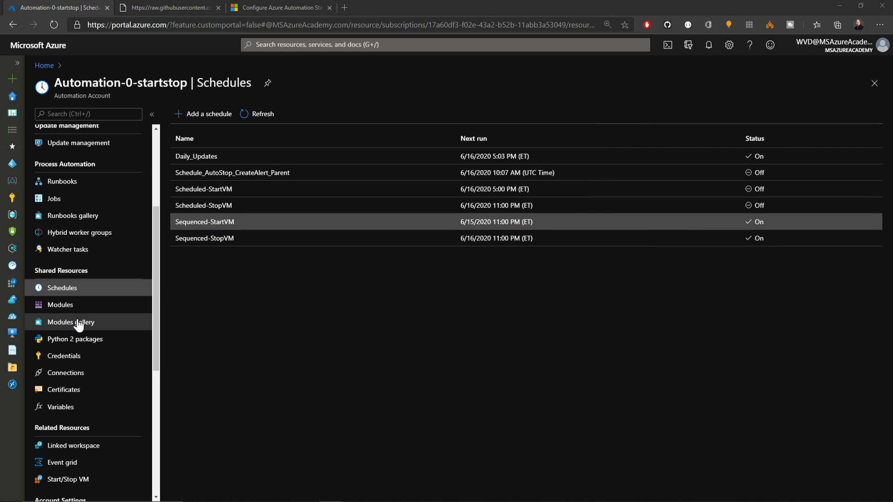
Open the newest SequencedStartStop_Parent job in the Automation account and review all its logs
click(21, 329)
click(46, 218)
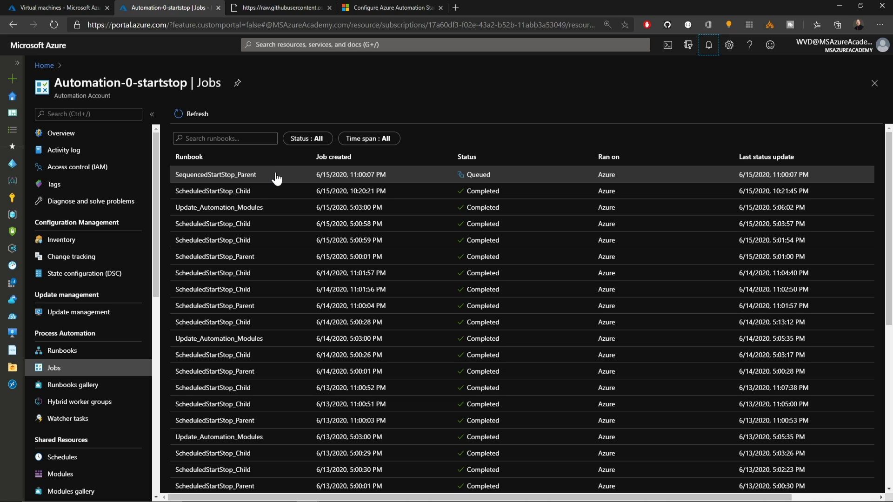
click(276, 178)
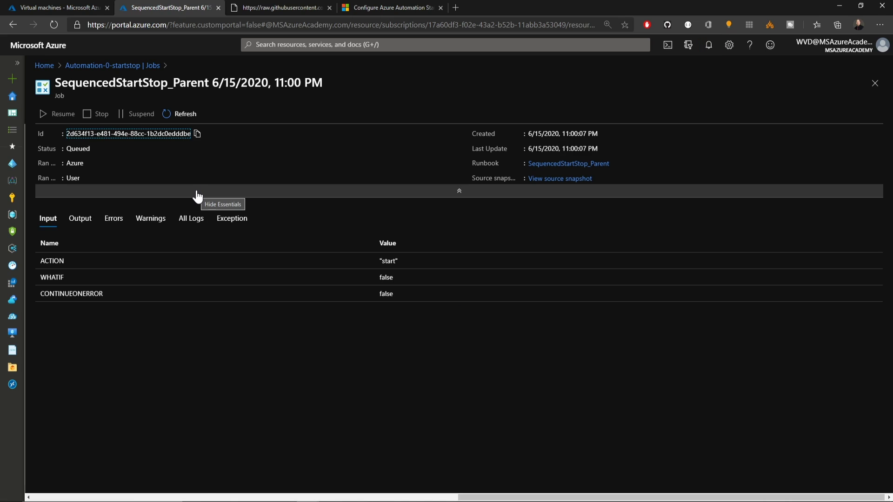
click(191, 218)
scroll(217, 253, down, 3)
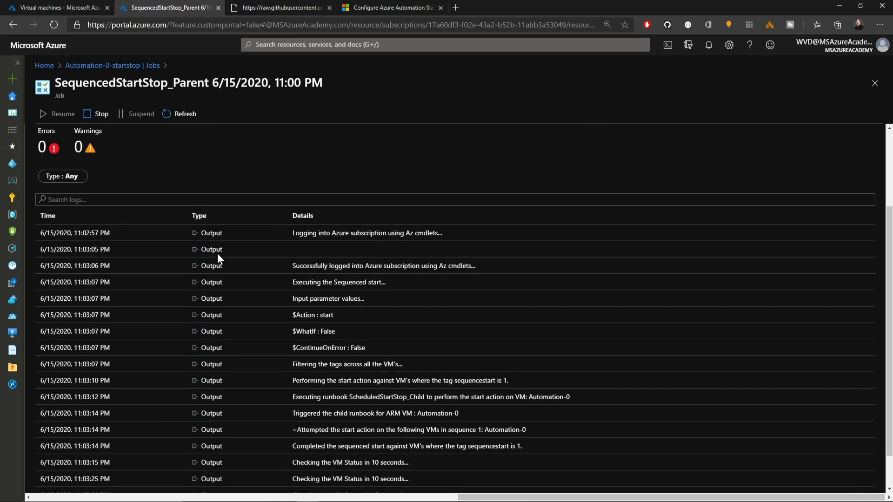
scroll(216, 253, up, 2)
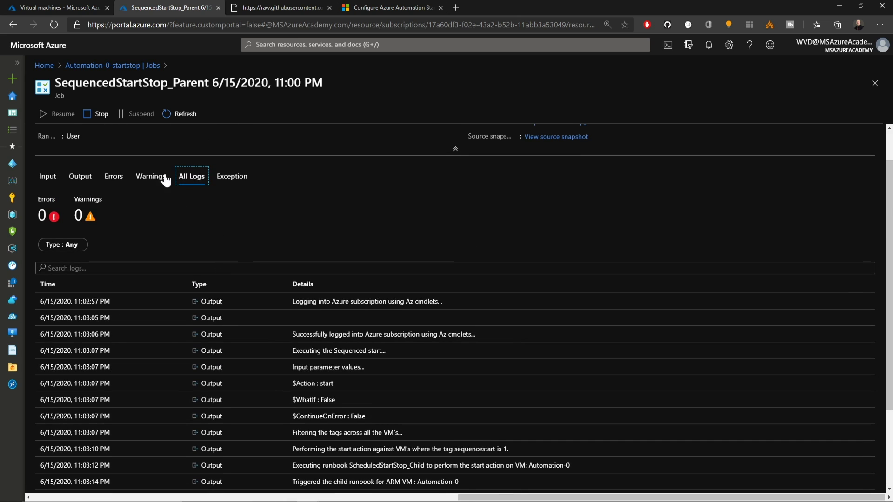
Review the logs of the newly triggered ScheduledStartStop_Child job and refresh the virtual machine statuses
click(135, 65)
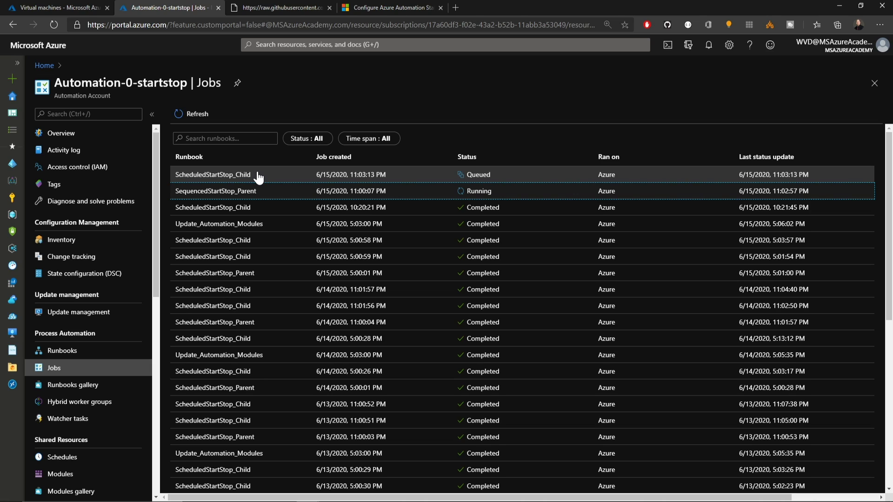
click(57, 7)
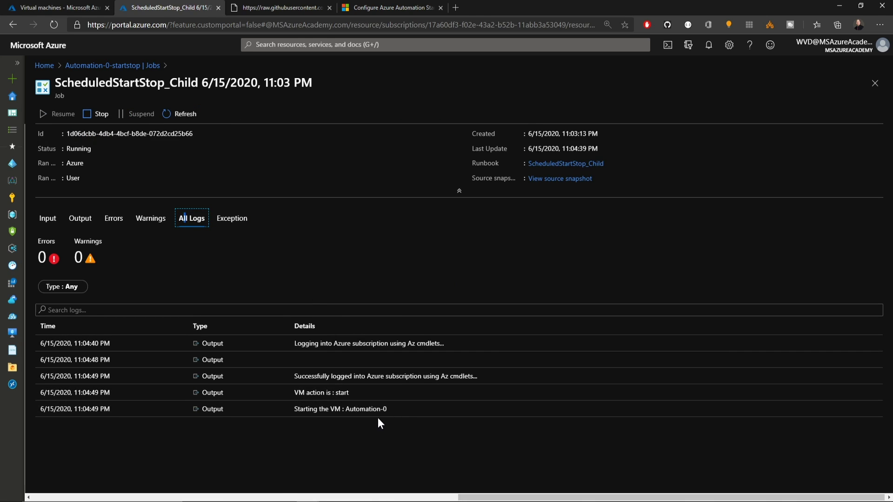
click(74, 8)
click(212, 116)
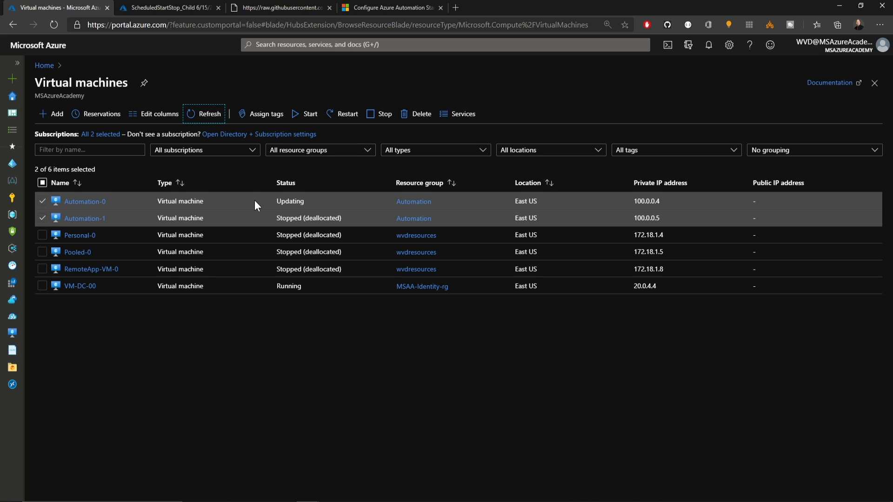
Check the 11:05 PM ScheduledStartStop_Child job's logs, refresh the virtual machines list again and open Automation-1
click(207, 114)
click(186, 8)
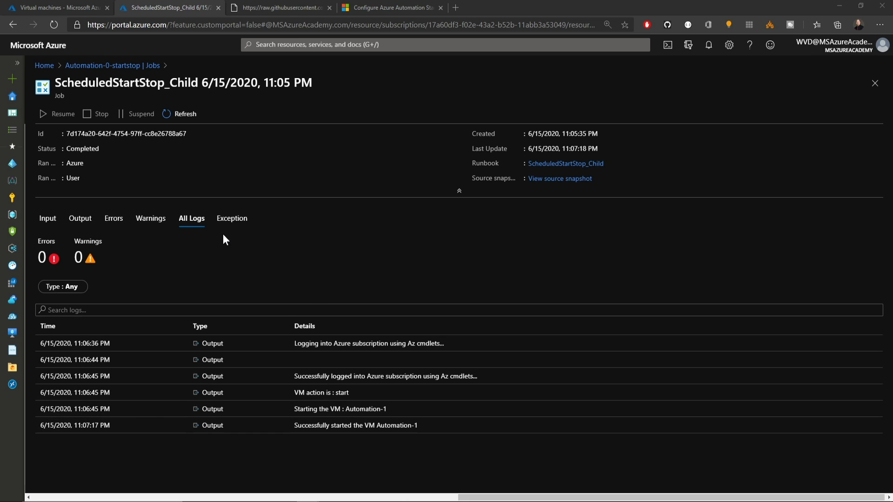
click(63, 7)
click(212, 116)
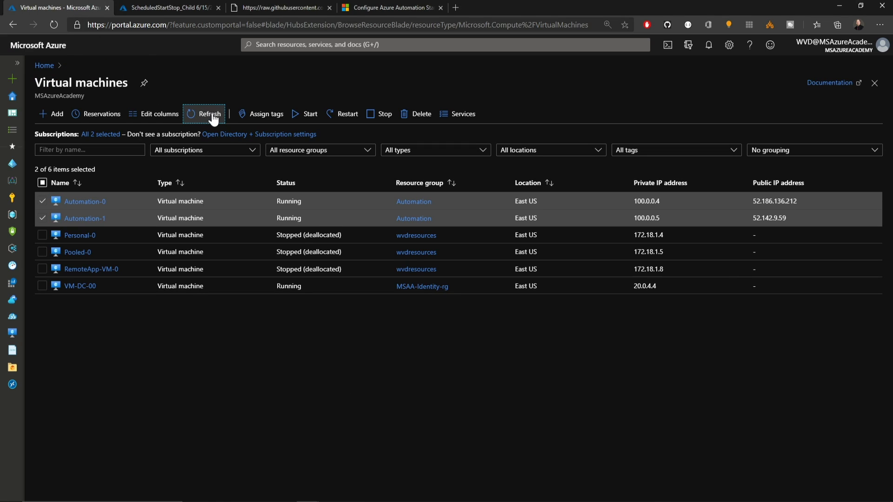
click(303, 220)
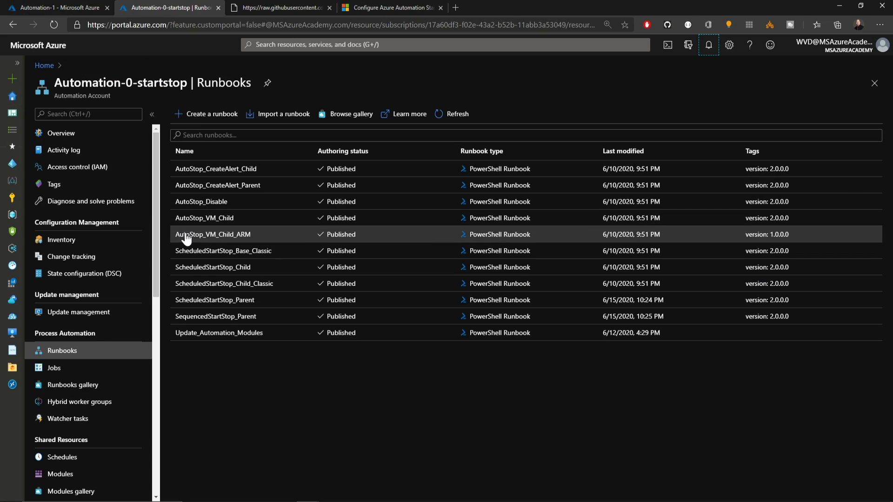
Create a PowerShell runbook named TAGS_StartVMs and save in it a script that starts VMs with tag values like '8amStart*'
click(207, 114)
click(812, 118)
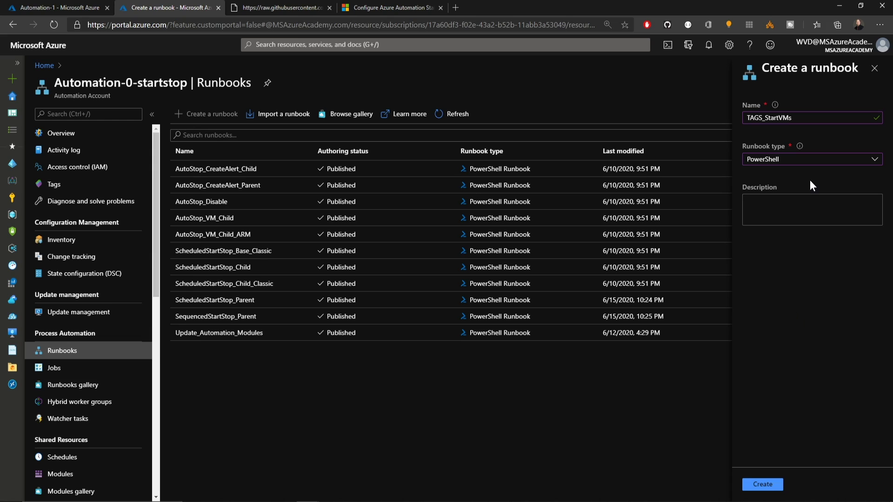
click(765, 484)
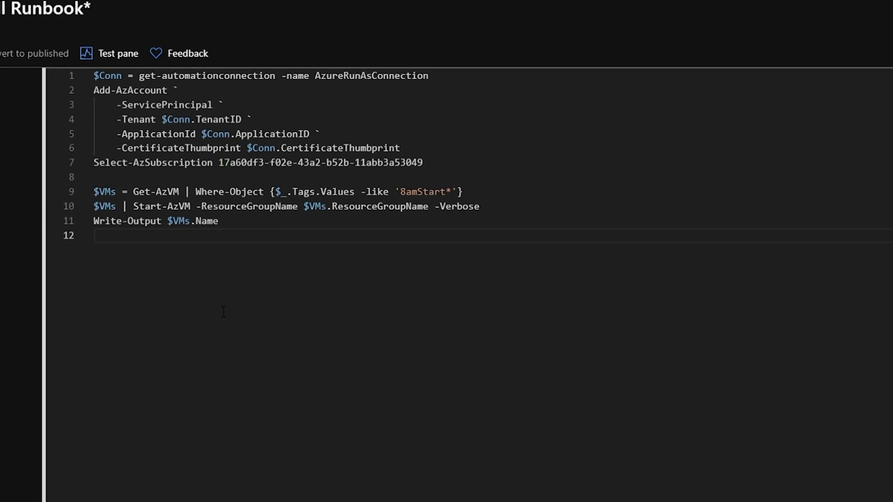
click(51, 114)
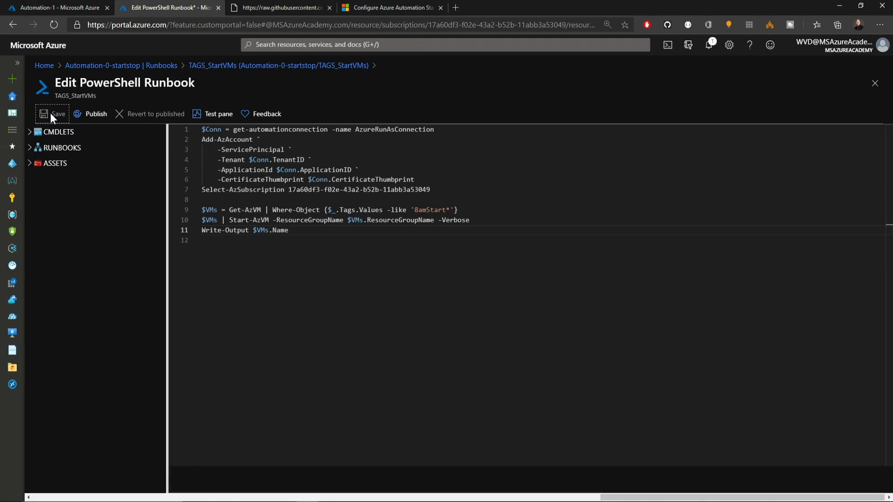
Publish the TAGS_StartVMs runbook and return to the account's runbook list
click(95, 114)
click(60, 179)
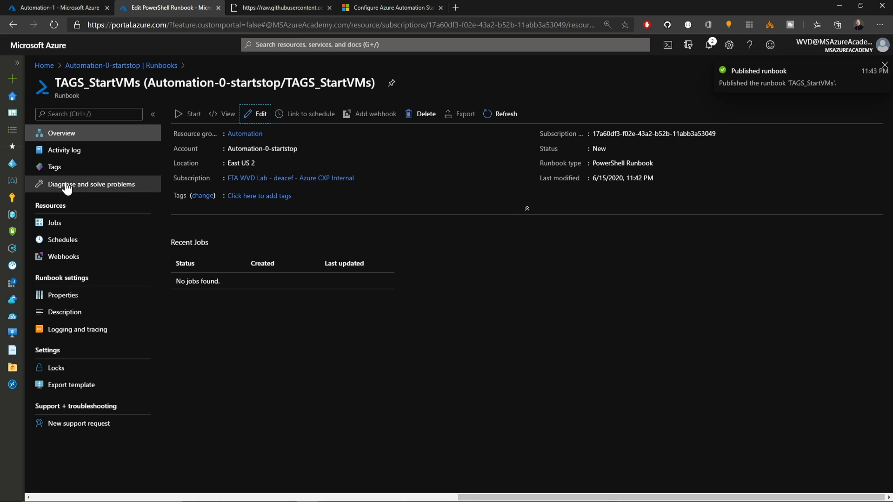
click(171, 66)
Create a PowerShell runbook named TAGS_StopVMs with a script that force-stops VMs with tag values like '8pmStop*' and outputs their names
click(215, 114)
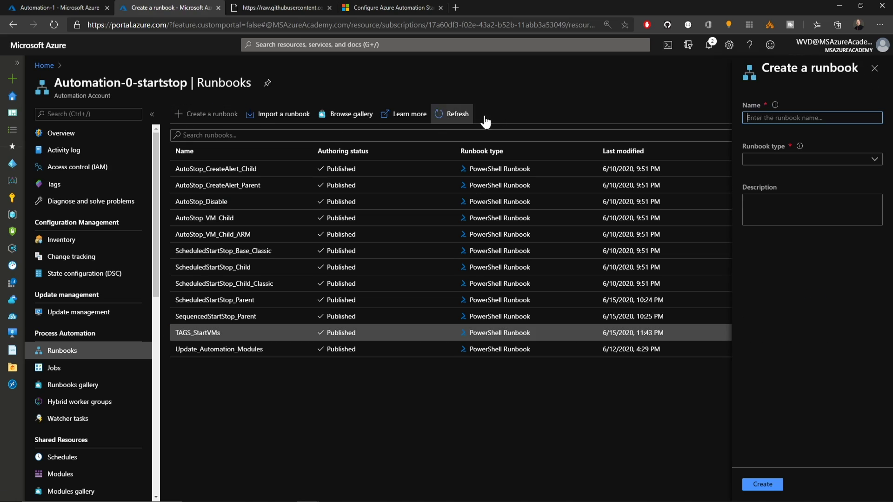
text(TAGS_StopVMs)
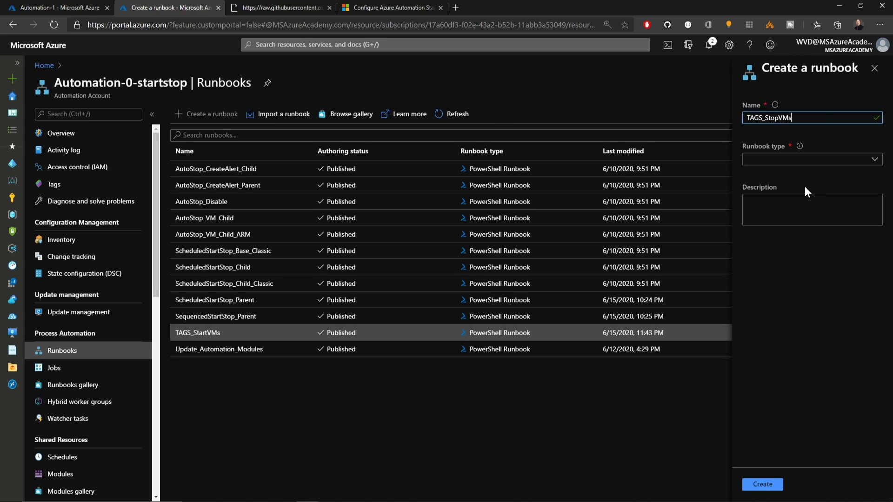
click(875, 164)
click(781, 174)
click(764, 485)
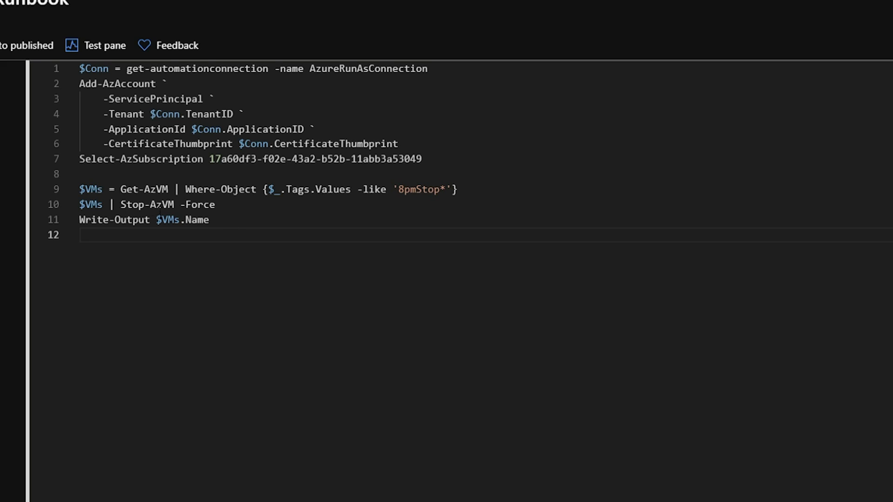
Start a test run of TAGS_StopVMs and check the virtual machine statuses while it is queued
click(107, 53)
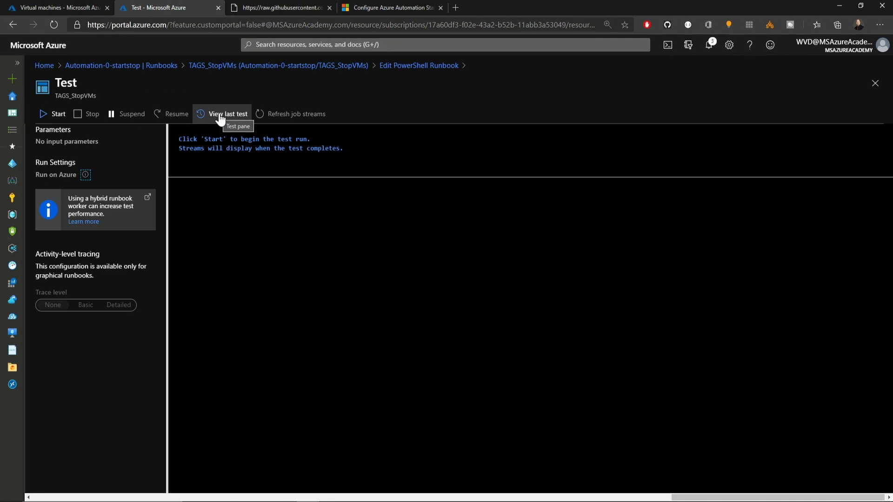
click(58, 114)
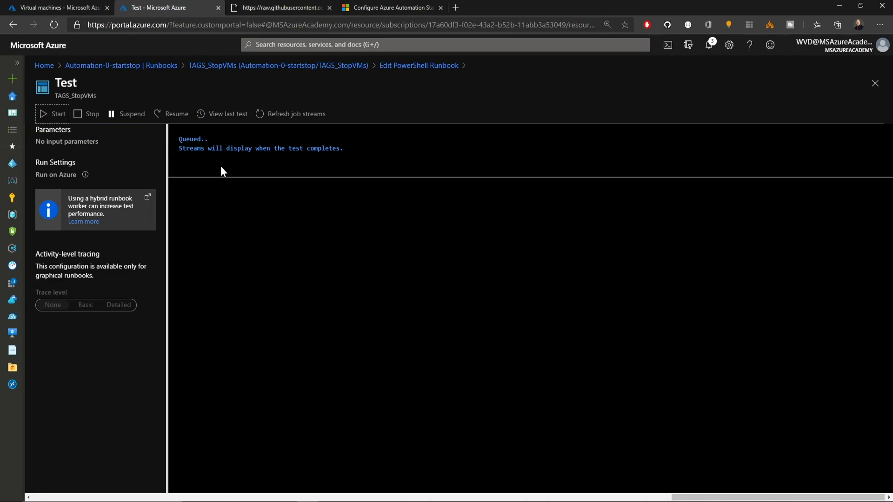
click(60, 8)
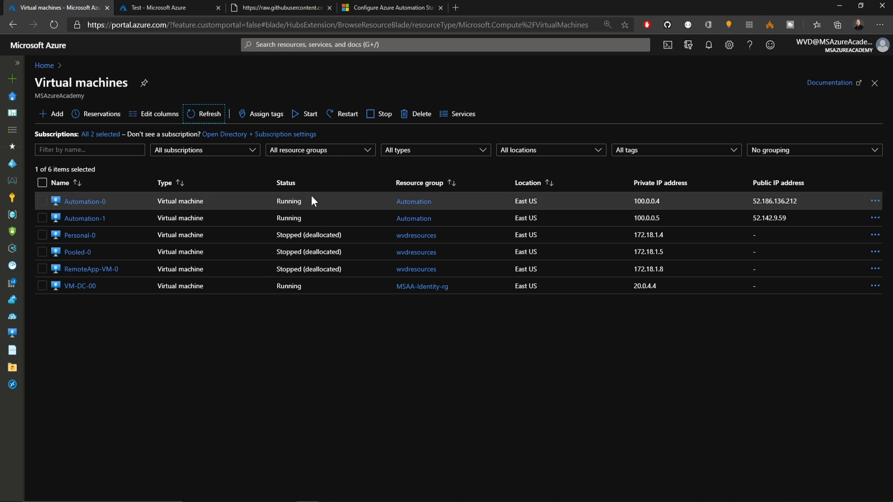
click(176, 9)
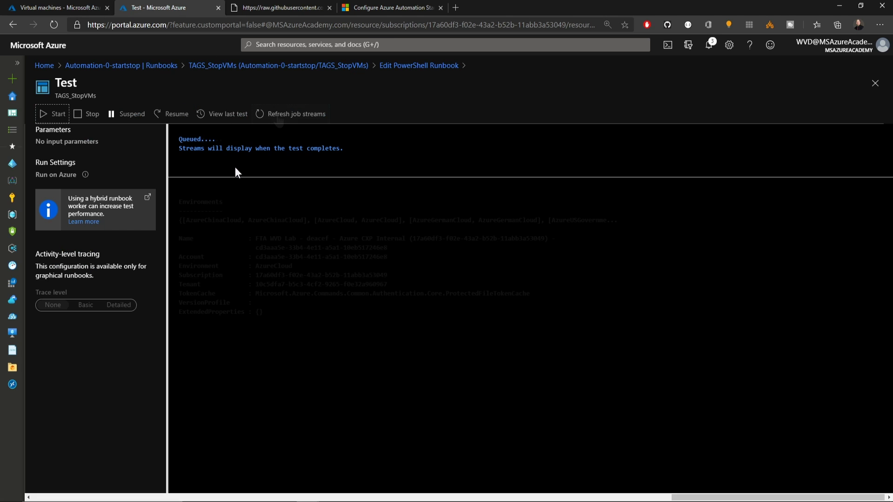
Monitor the TAGS_StopVMs test by refreshing its job streams and the virtual machine statuses, and review its output
click(276, 115)
click(72, 5)
click(203, 117)
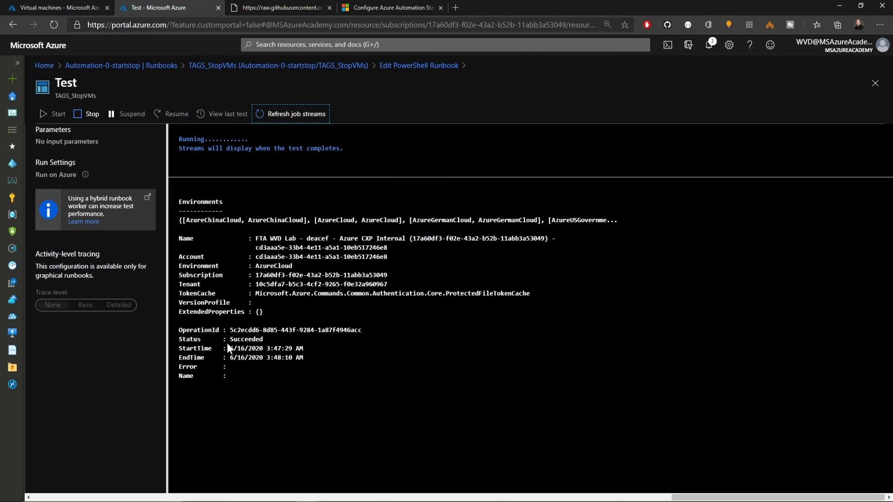
click(56, 7)
click(210, 115)
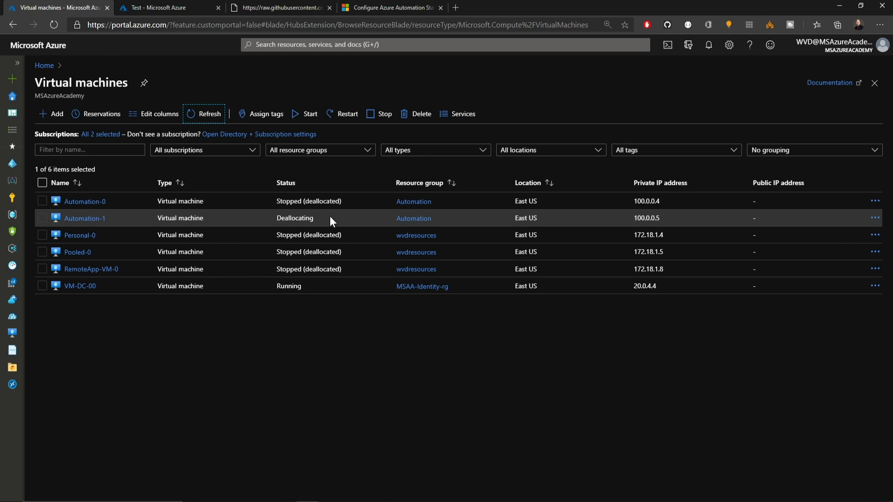
click(157, 7)
click(182, 11)
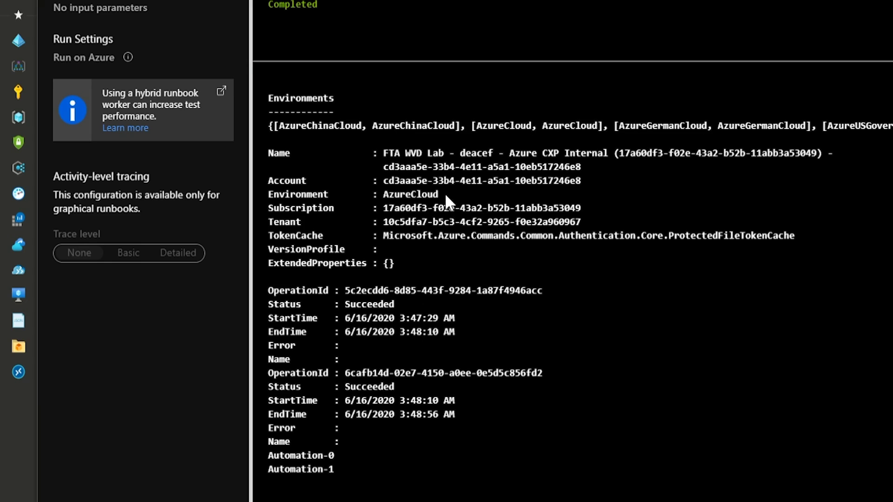
Close the test and publish the TAGS_StopVMs runbook, overriding the previously published version
click(426, 56)
click(98, 102)
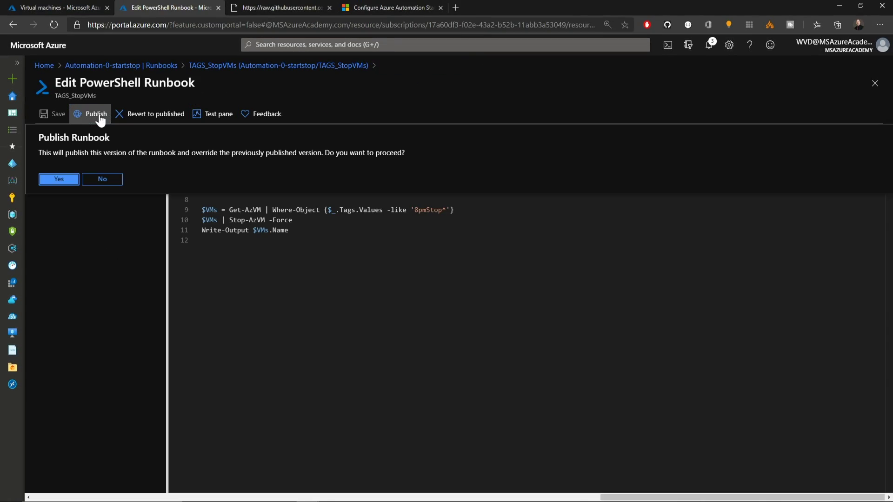
click(72, 168)
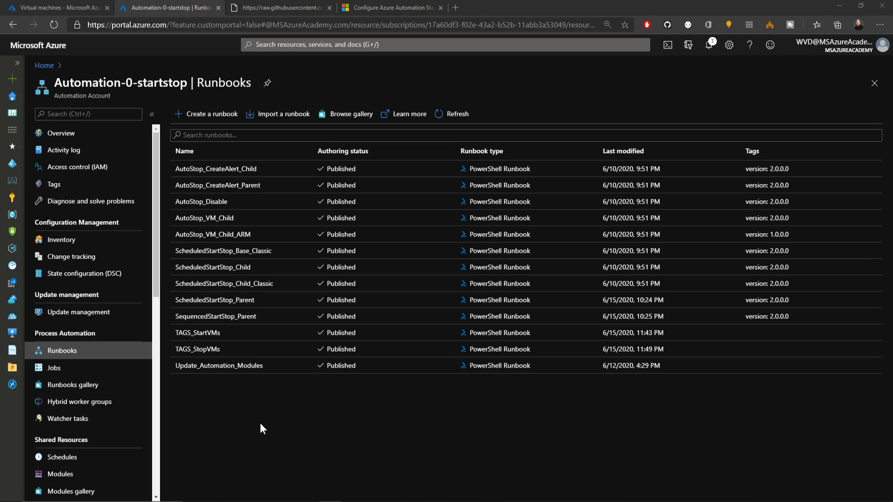
Check the Automation account's schedules and filter its variables by External_AutoStop
click(79, 459)
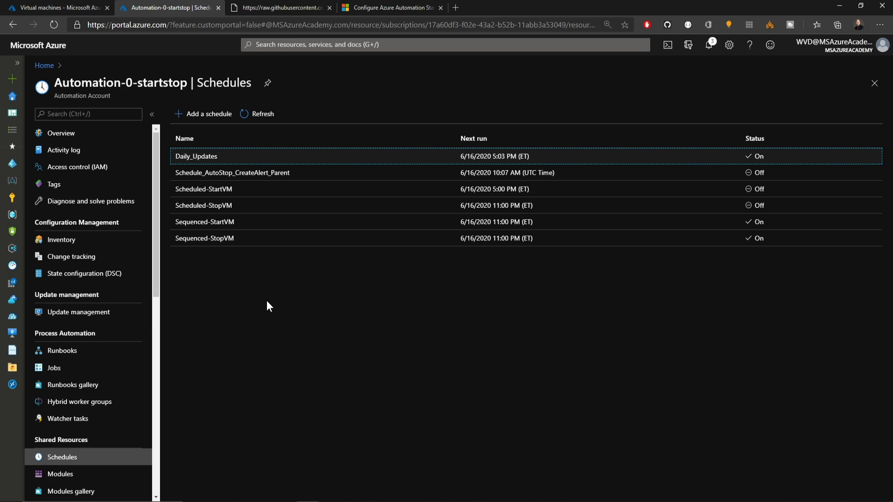
key(ctrl+plus)
scroll(69, 297, down, 5)
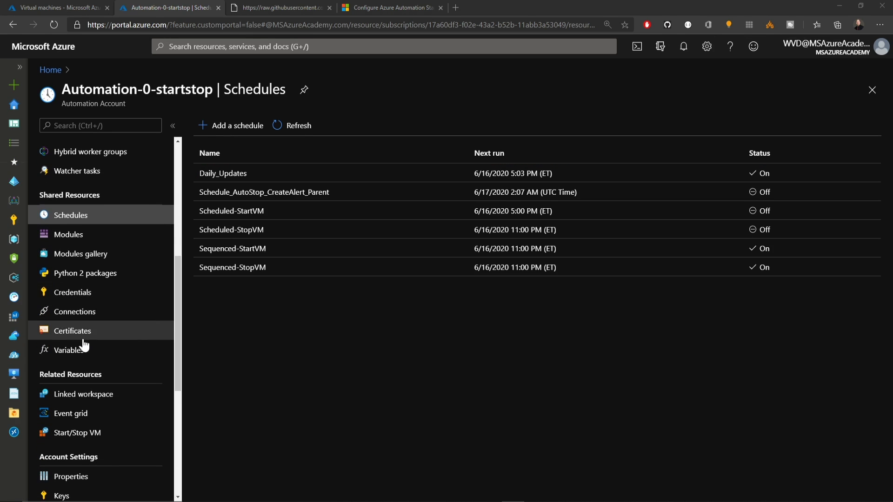
click(72, 352)
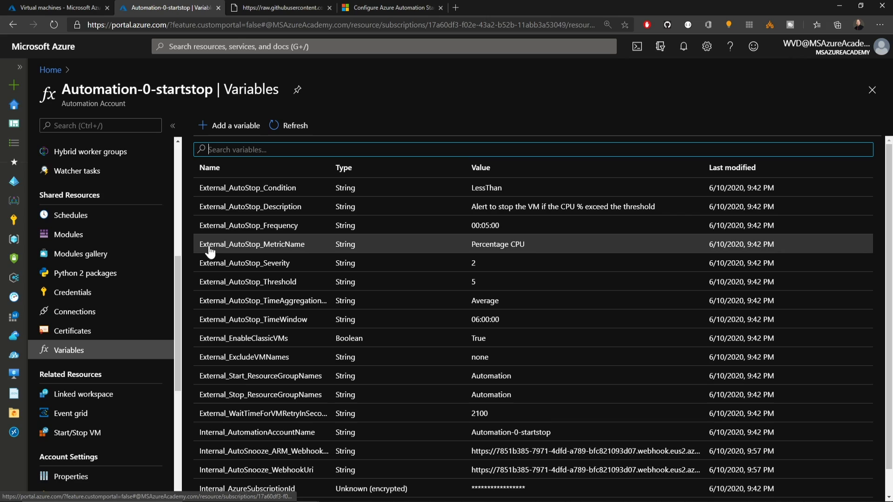
click(208, 149)
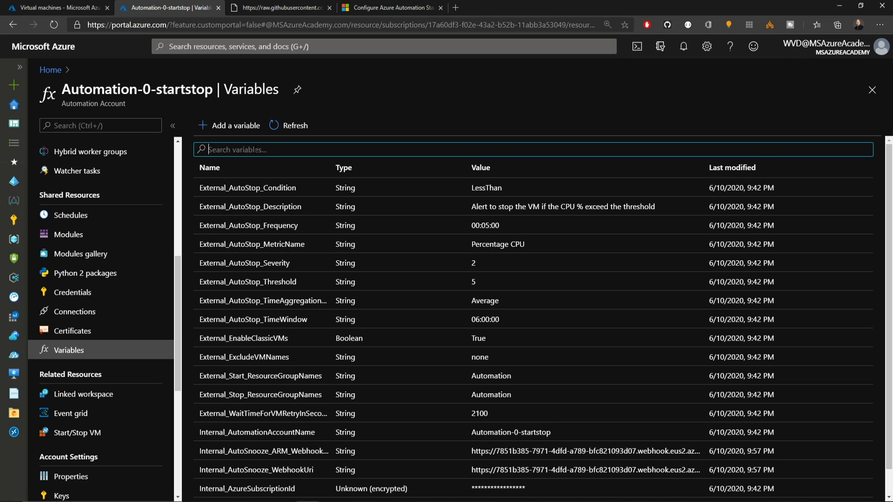
text(External_AutoStop)
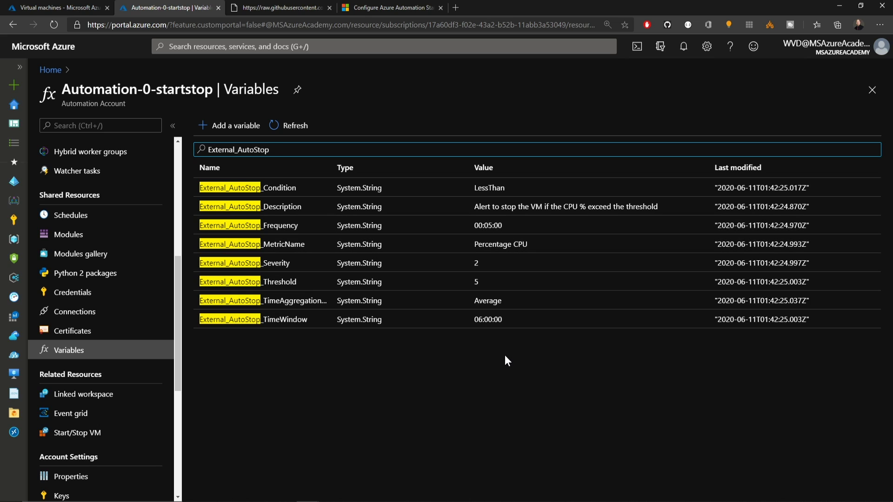
Set the External_AutoStop_Threshold variable's value to 10 and save it
click(276, 290)
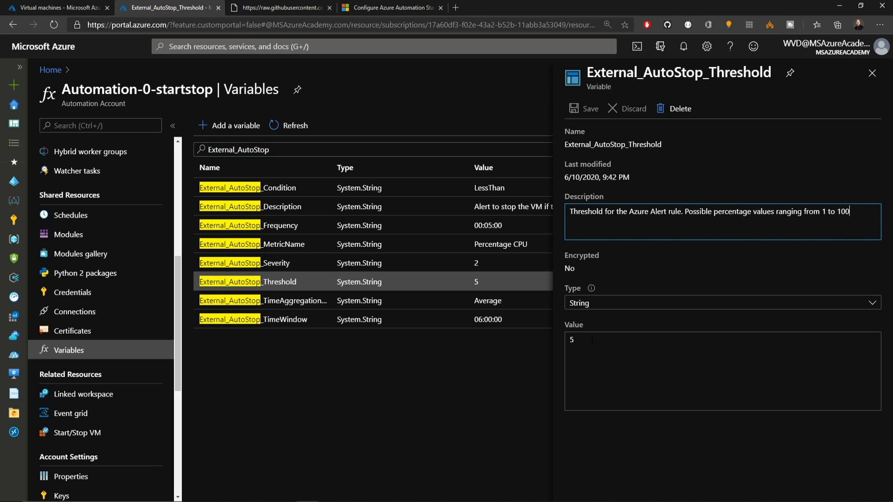
drag(590, 340, 553, 342)
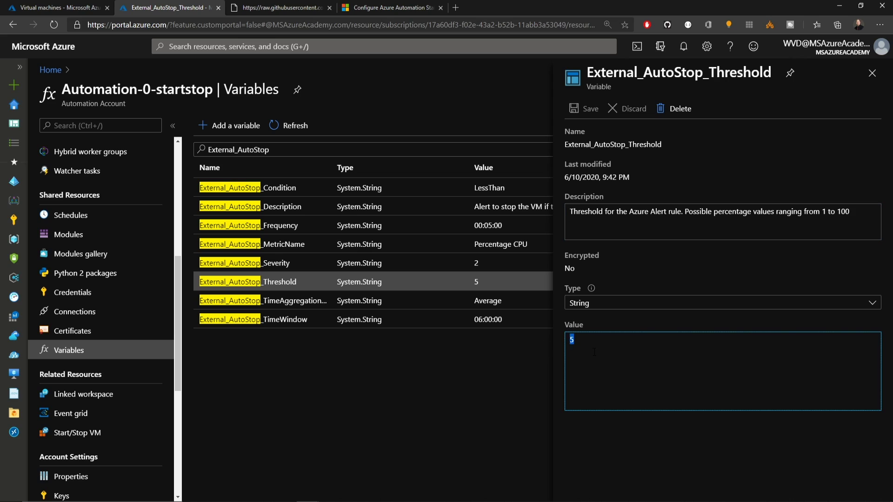
text(10)
click(591, 113)
View the test parameters of the AutoStop_CreateAlert_Parent runbook, and revert it to its published version
scroll(106, 348, up, 4)
click(133, 262)
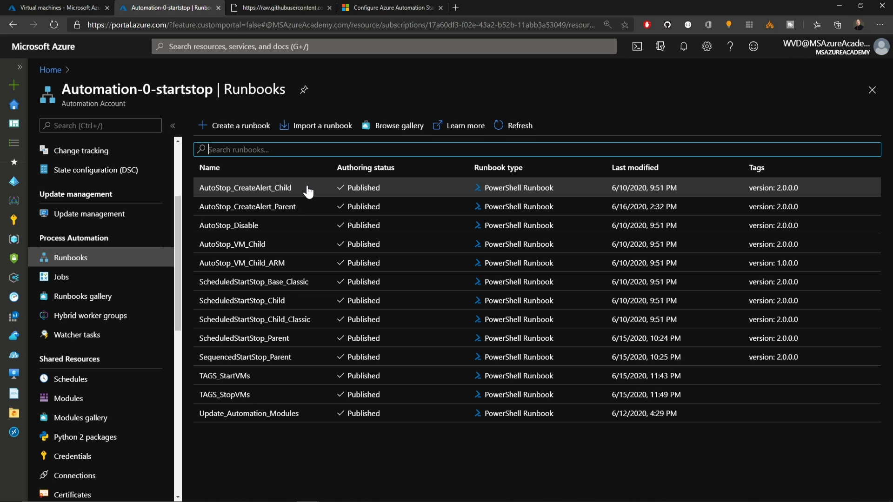
click(272, 206)
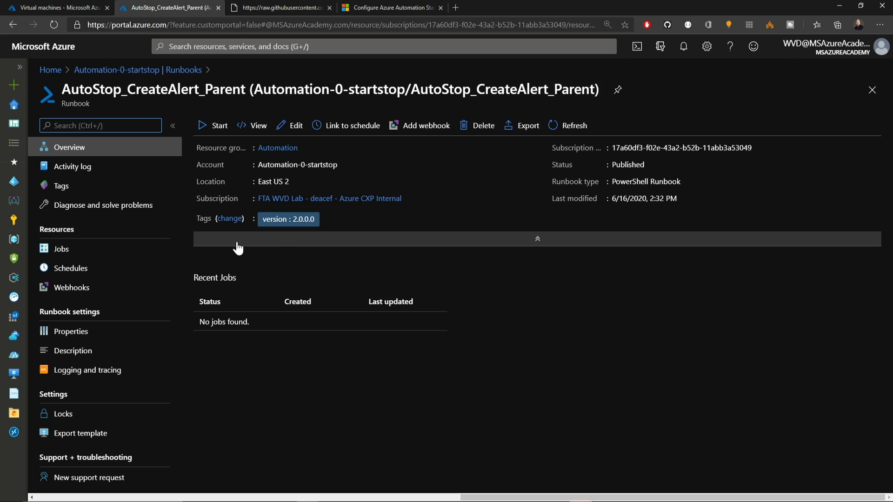
click(292, 132)
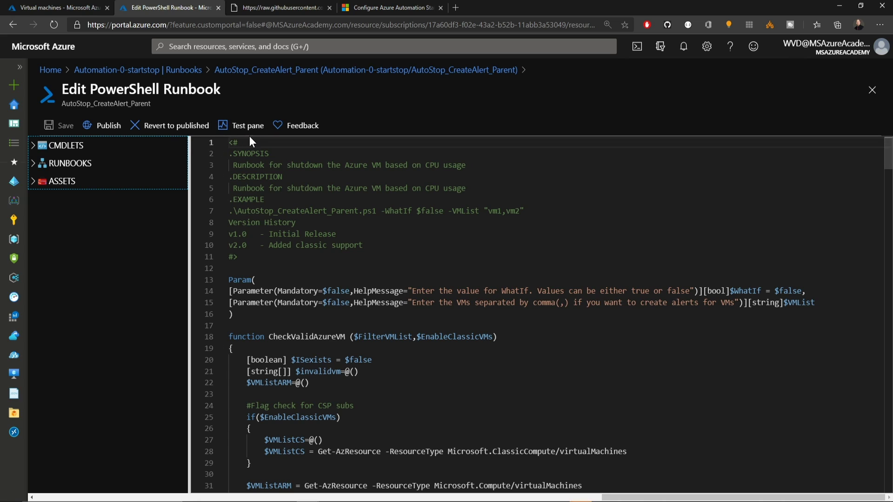
click(248, 125)
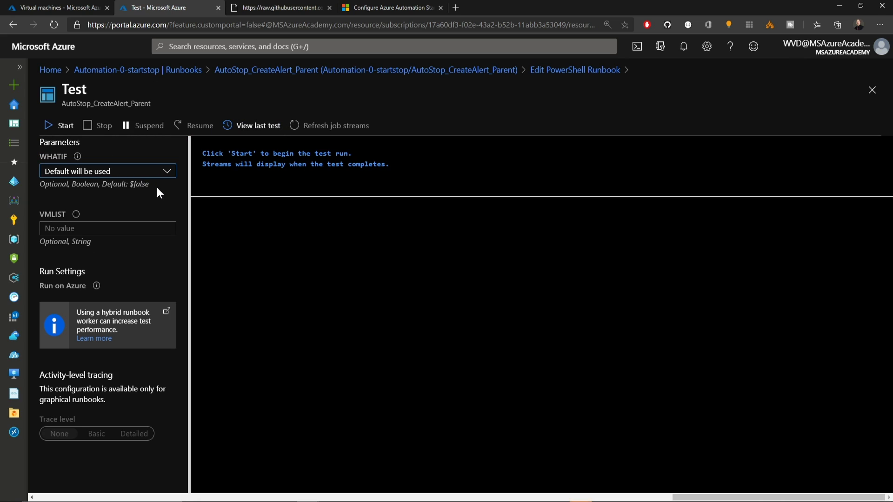
key(Escape)
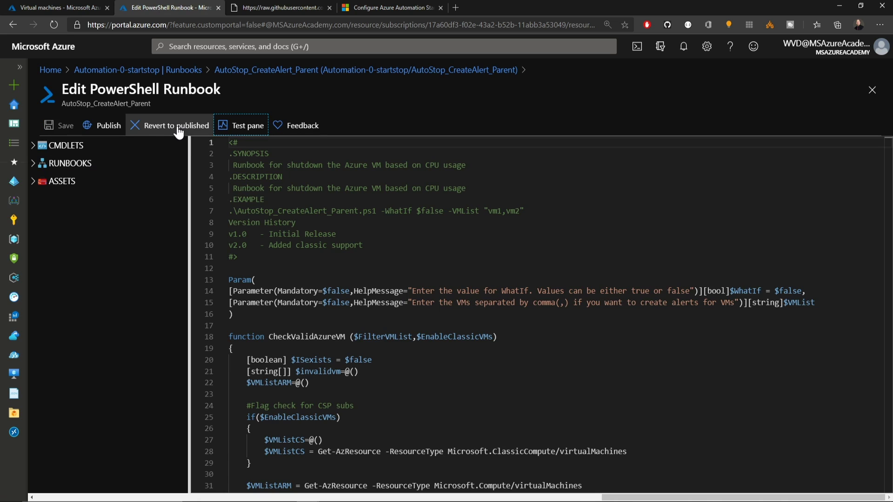
click(155, 133)
click(67, 200)
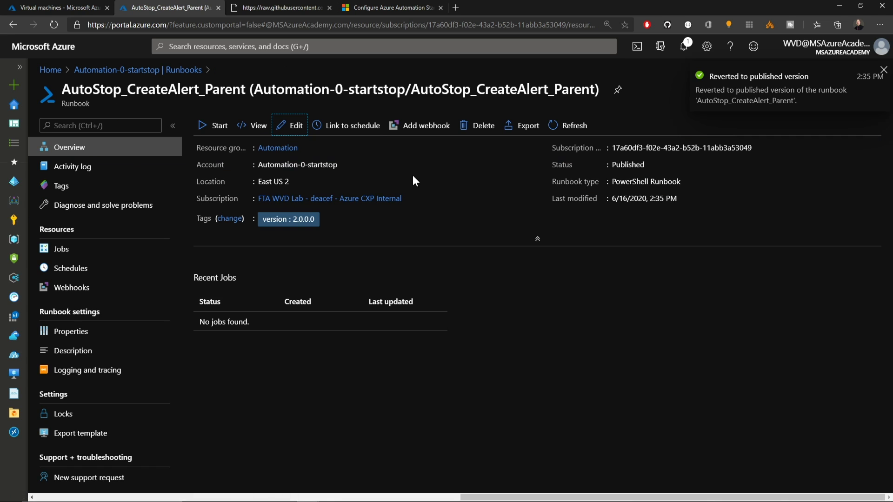
Disable the Sequenced-StartVM and Sequenced-StopVM schedules and save both
key(alt+Left)
click(71, 379)
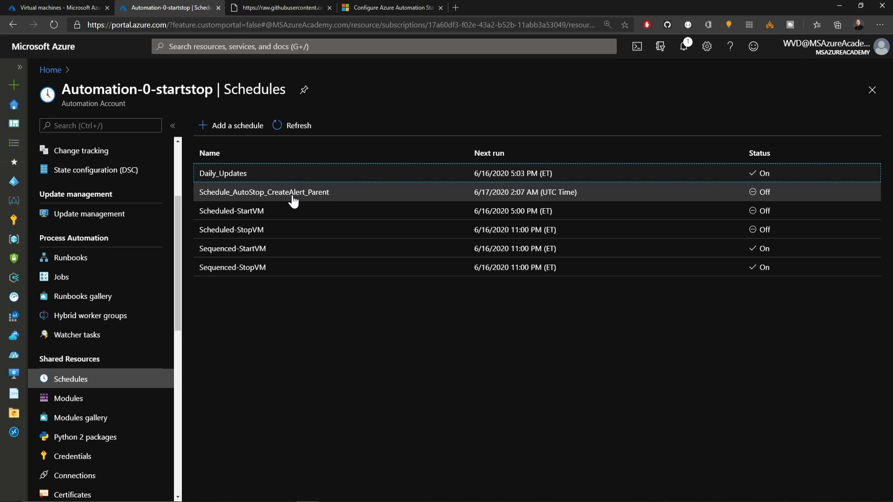
click(259, 250)
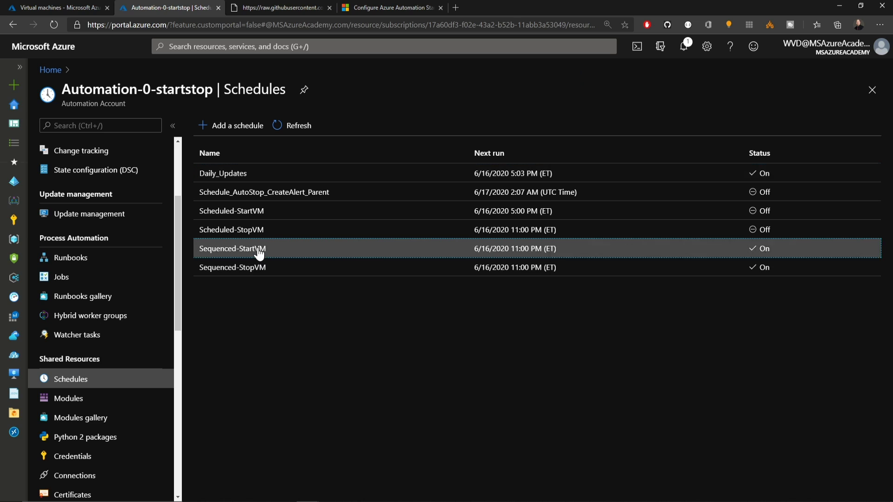
click(621, 179)
click(582, 108)
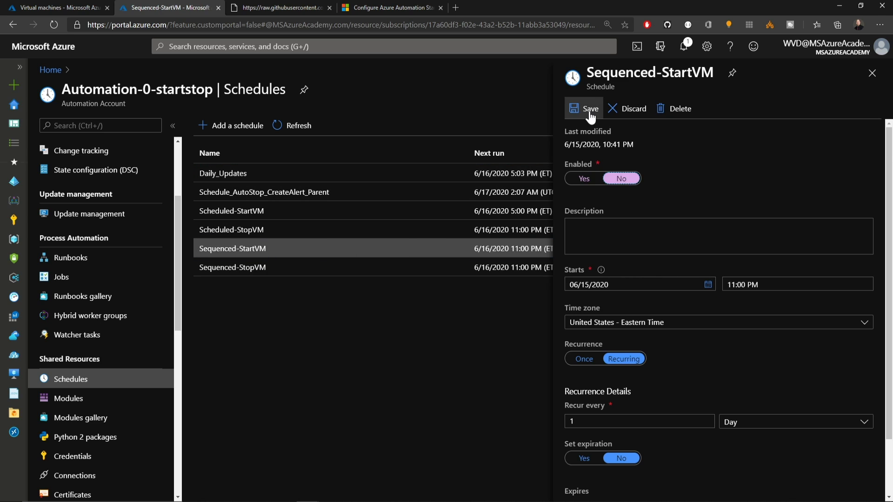
click(254, 273)
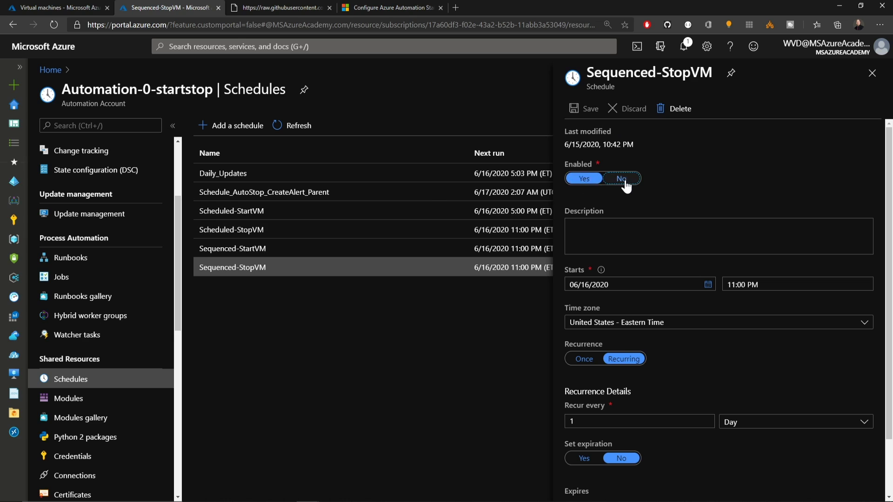
key(Escape)
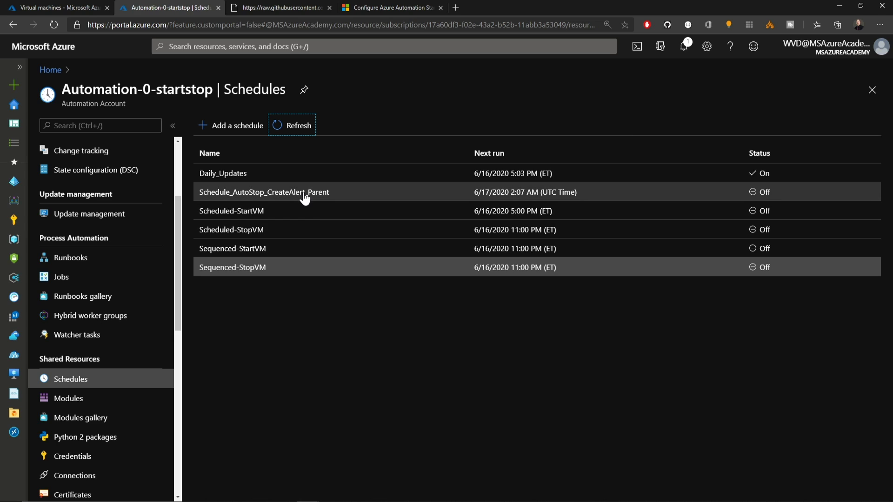
Enable Schedule_AutoStop_CreateAlert_Parent with its next run on 6/16/2020 at 3:00 PM Eastern Time
click(333, 198)
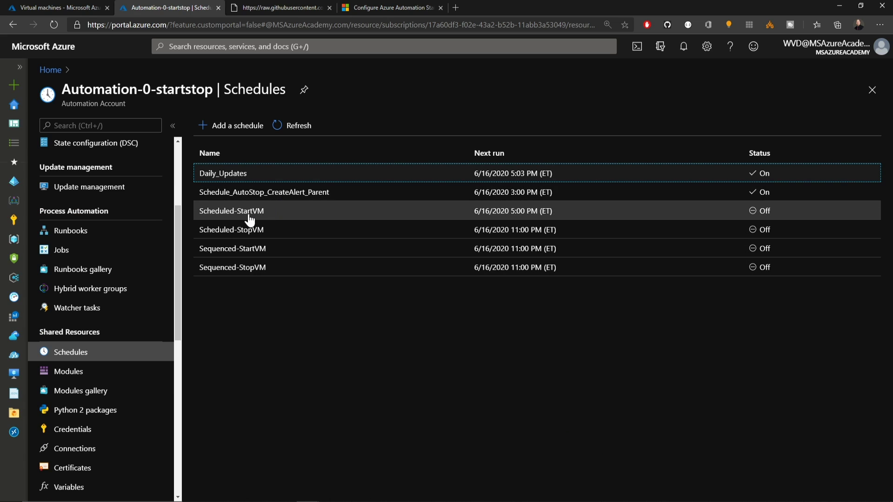
Monitor the AutoStop_CreateAlert_Parent job's status in the Automation account's job list
click(65, 251)
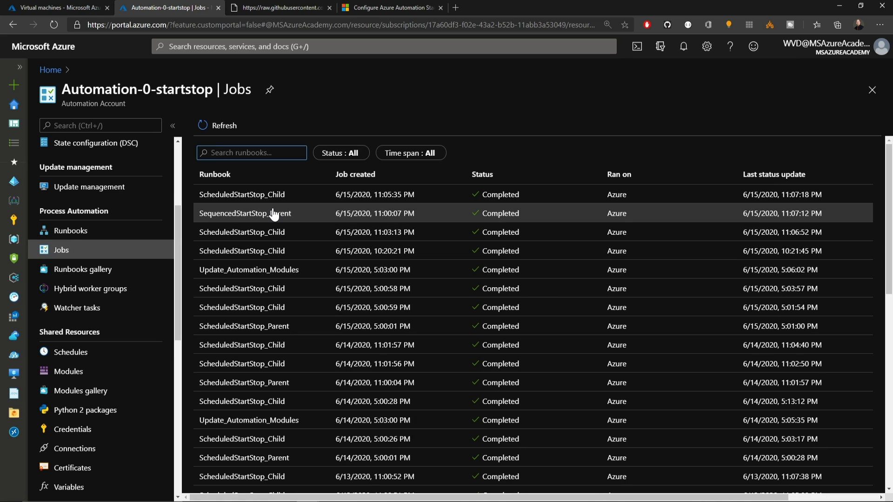
click(217, 125)
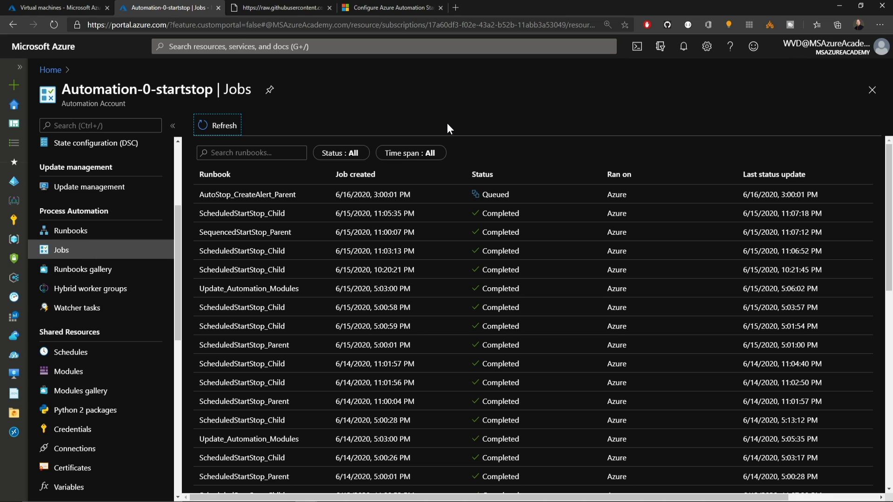
click(220, 129)
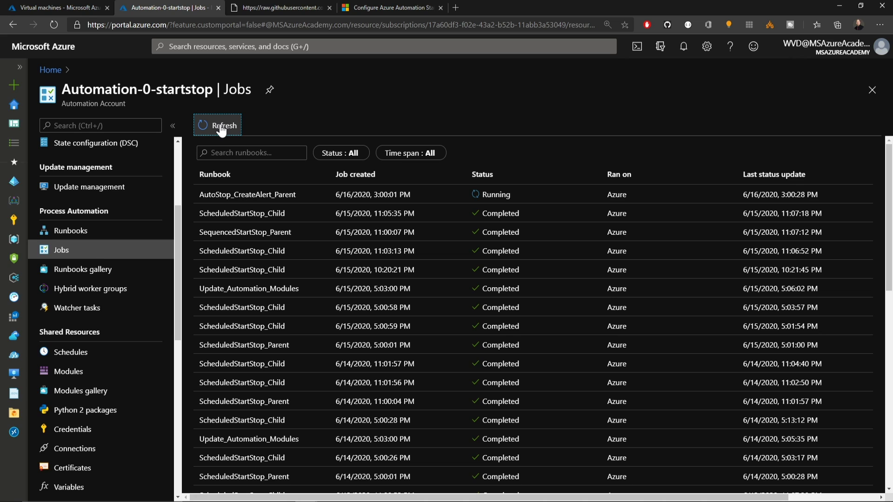
Refresh the job list to check the AutoStop_CreateAlert parent and child jobs, and examine the Automation-0 VM's average CPU chart
click(220, 129)
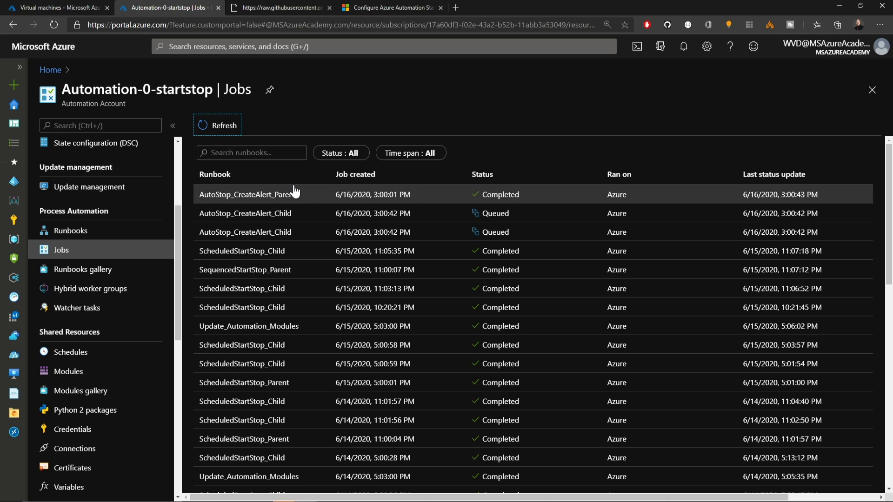
click(215, 128)
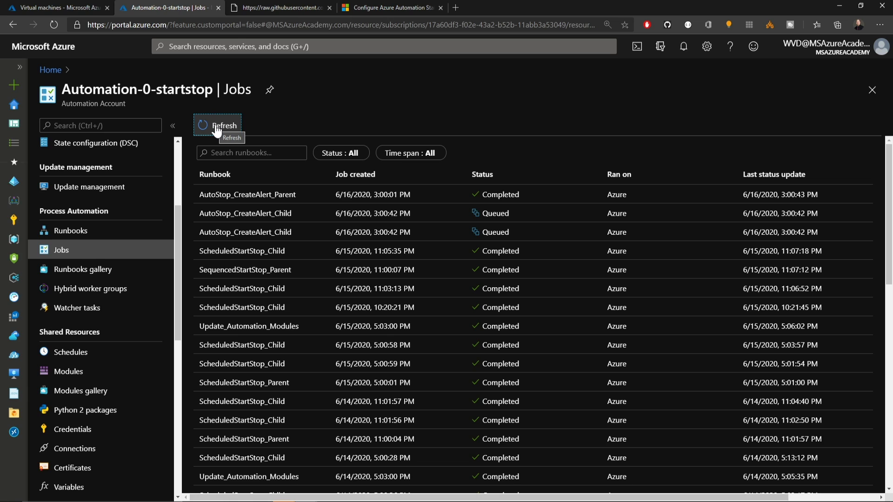
click(64, 9)
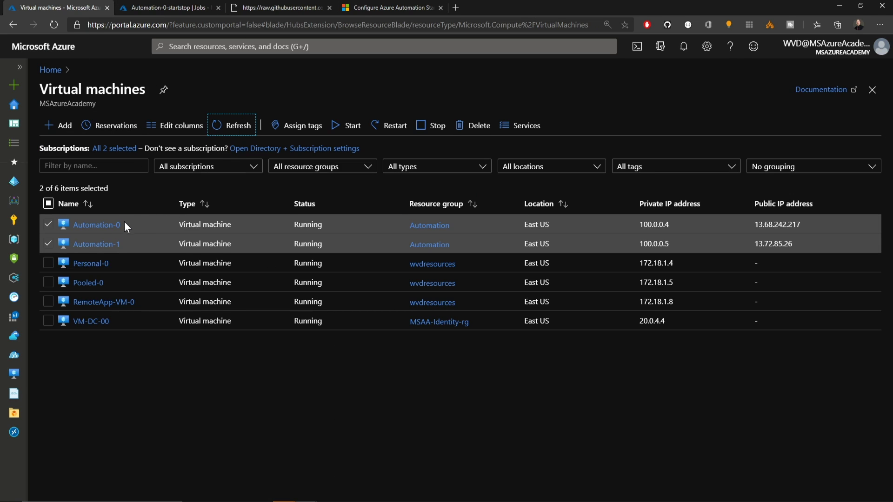
click(108, 226)
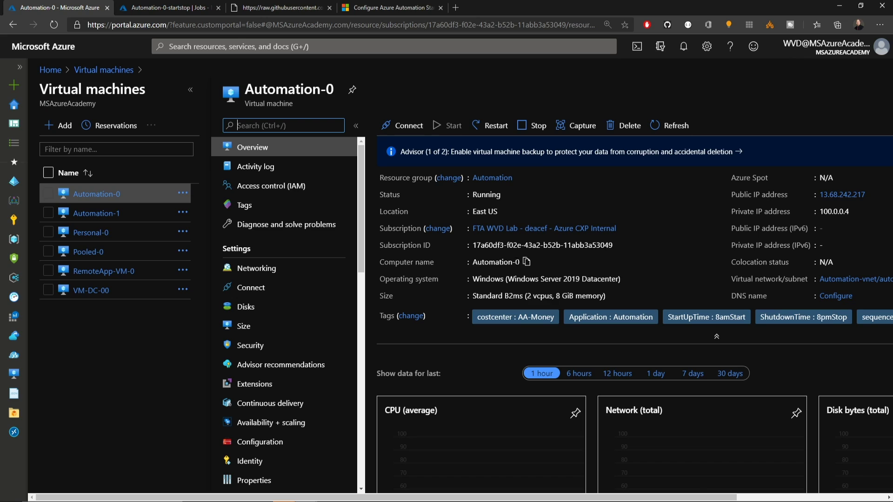
scroll(465, 314, down, 3)
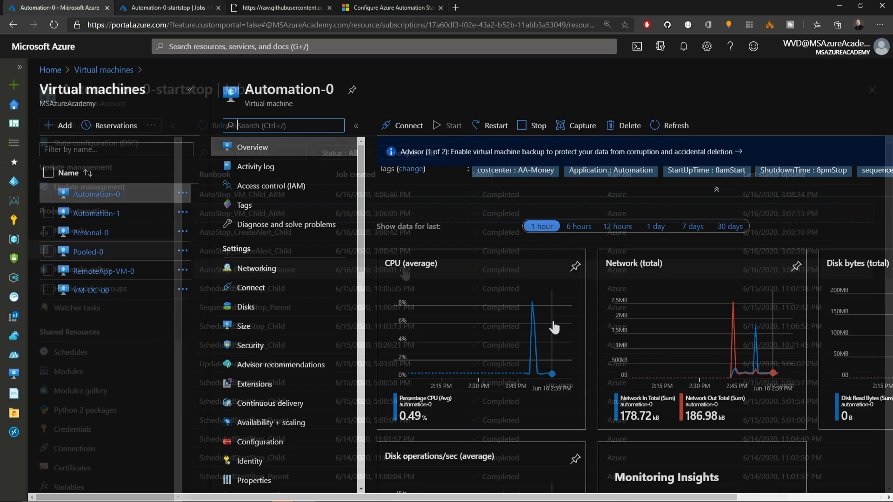
Check the AutoStop_VM_Child_ARM jobs in the job list and the power status of the Automation-0 and Automation-1 VMs
key(ctrl+Tab)
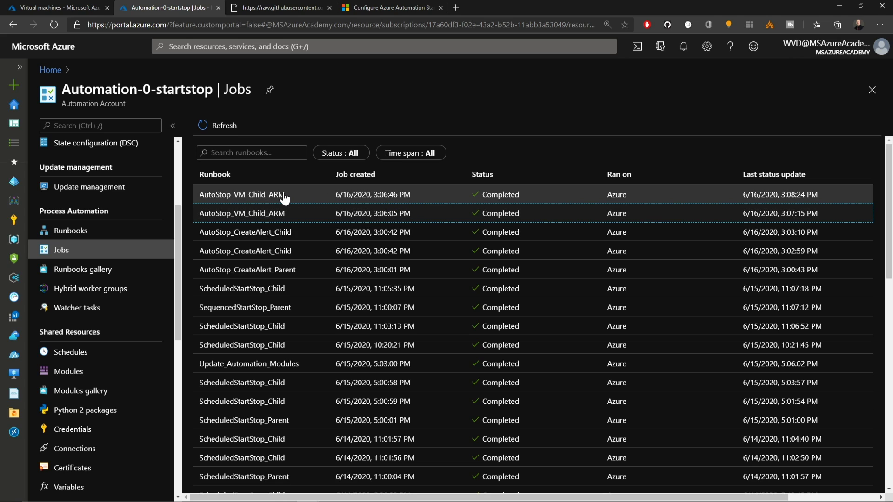
click(60, 8)
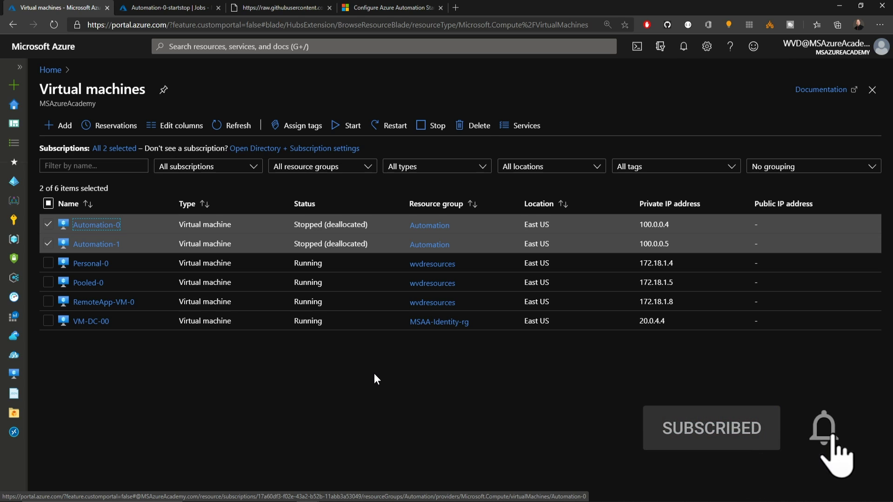
Review the Automation-0-startstop account's modules and its AutoStop variables
click(185, 5)
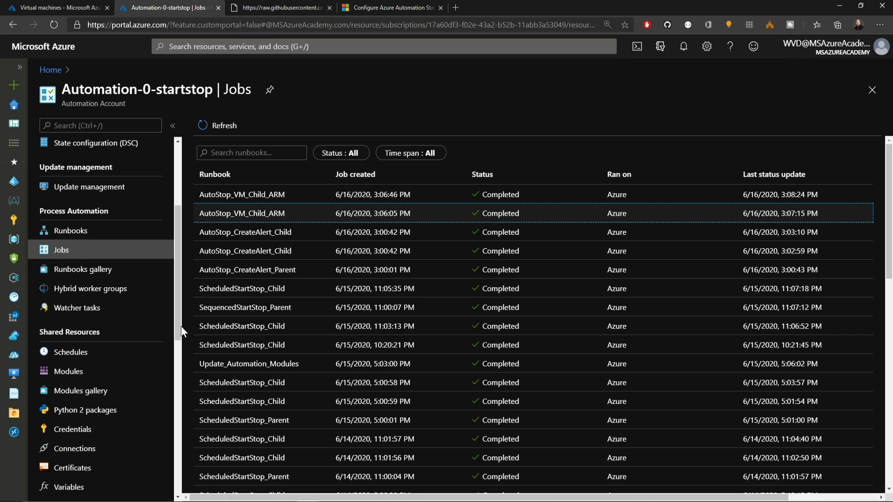
click(68, 372)
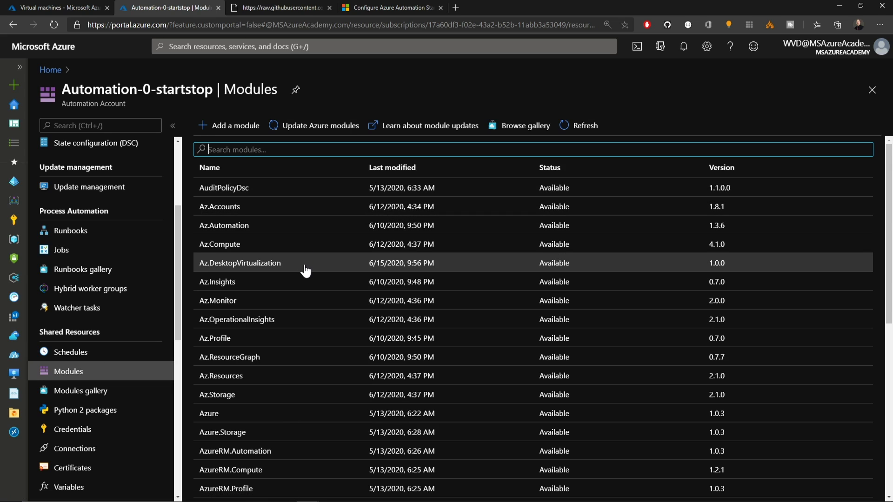
click(65, 486)
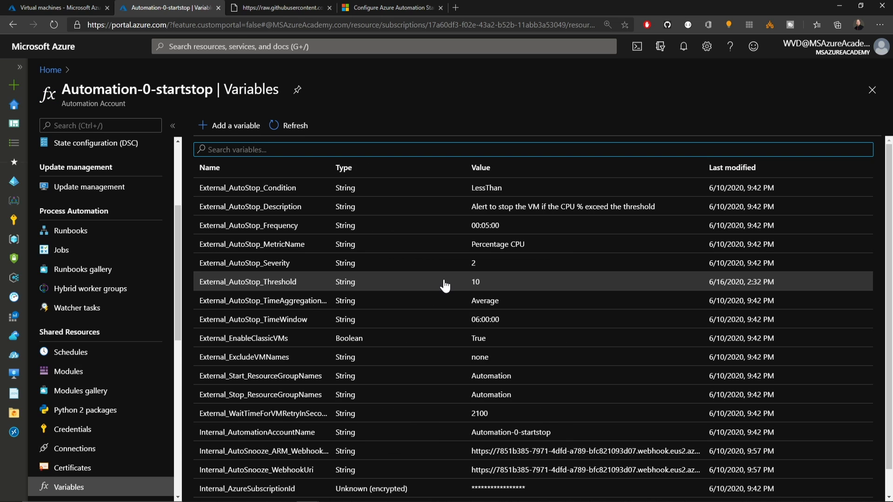